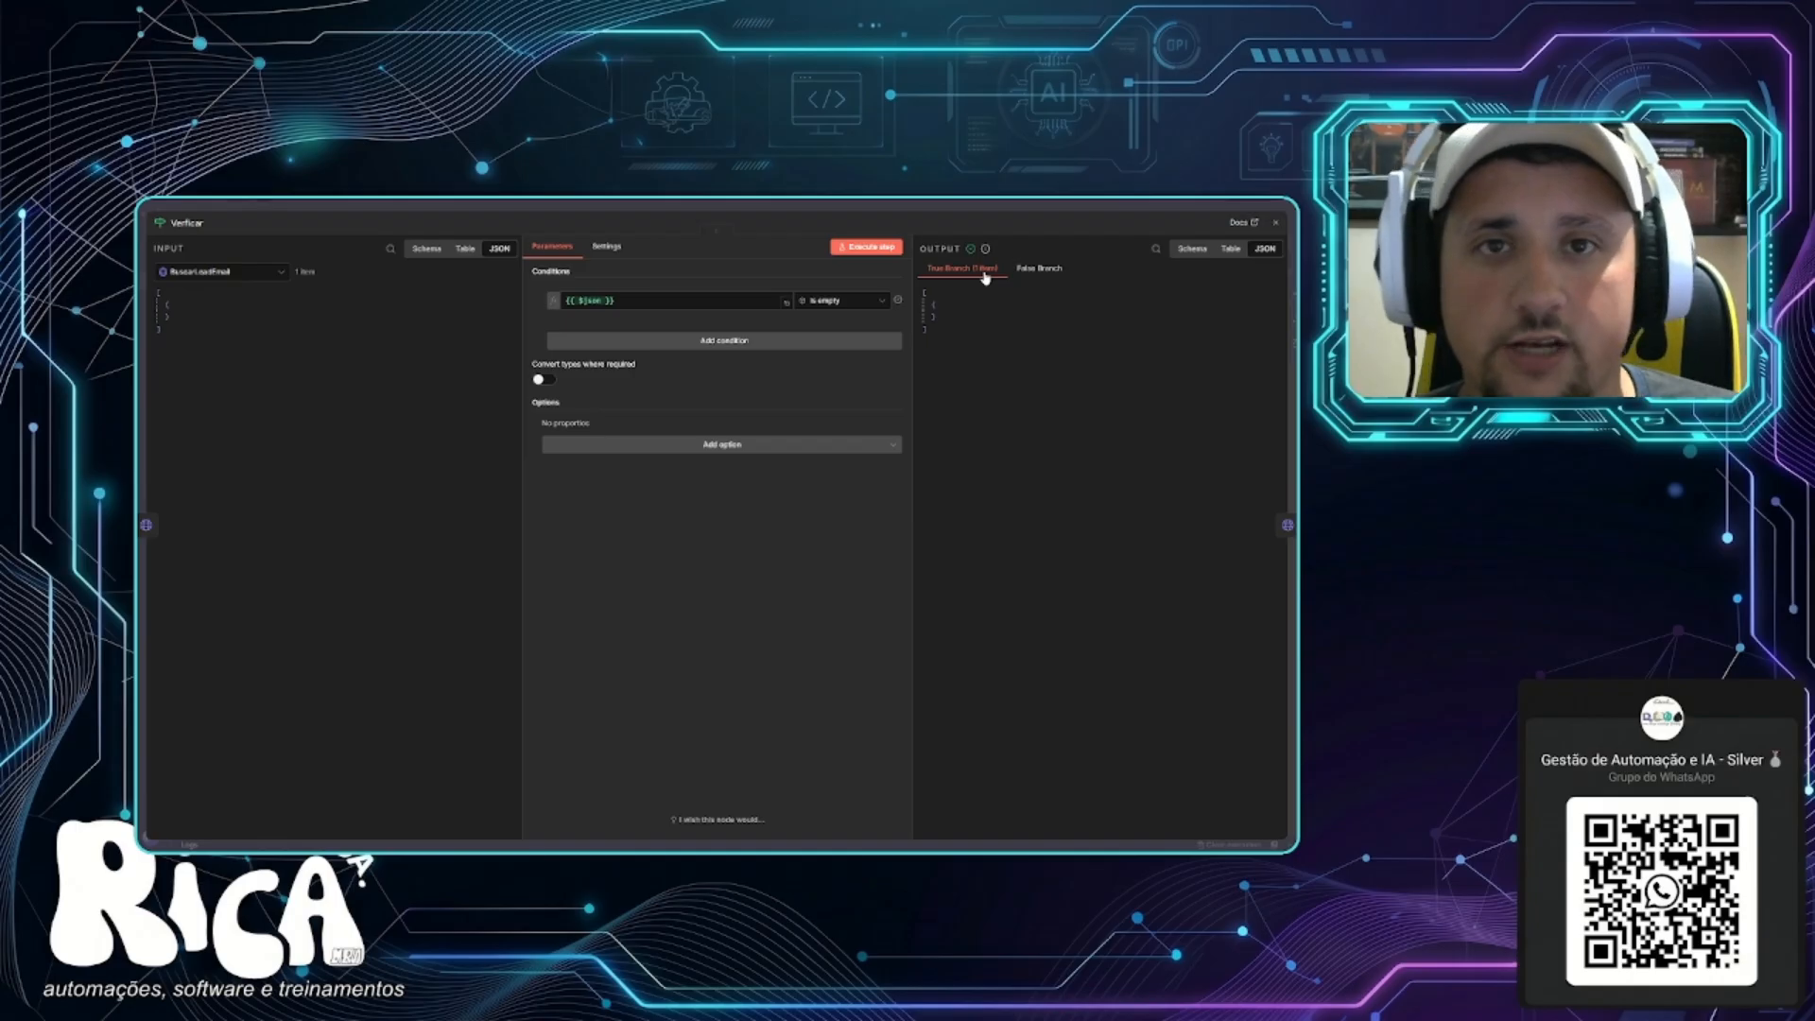
Open the Cadastrar Lead node and review its POST URL ending in Leads and its Authorization header value.
key(Escape)
scroll(1050, 331, right, 3)
scroll(1150, 398, up, 7)
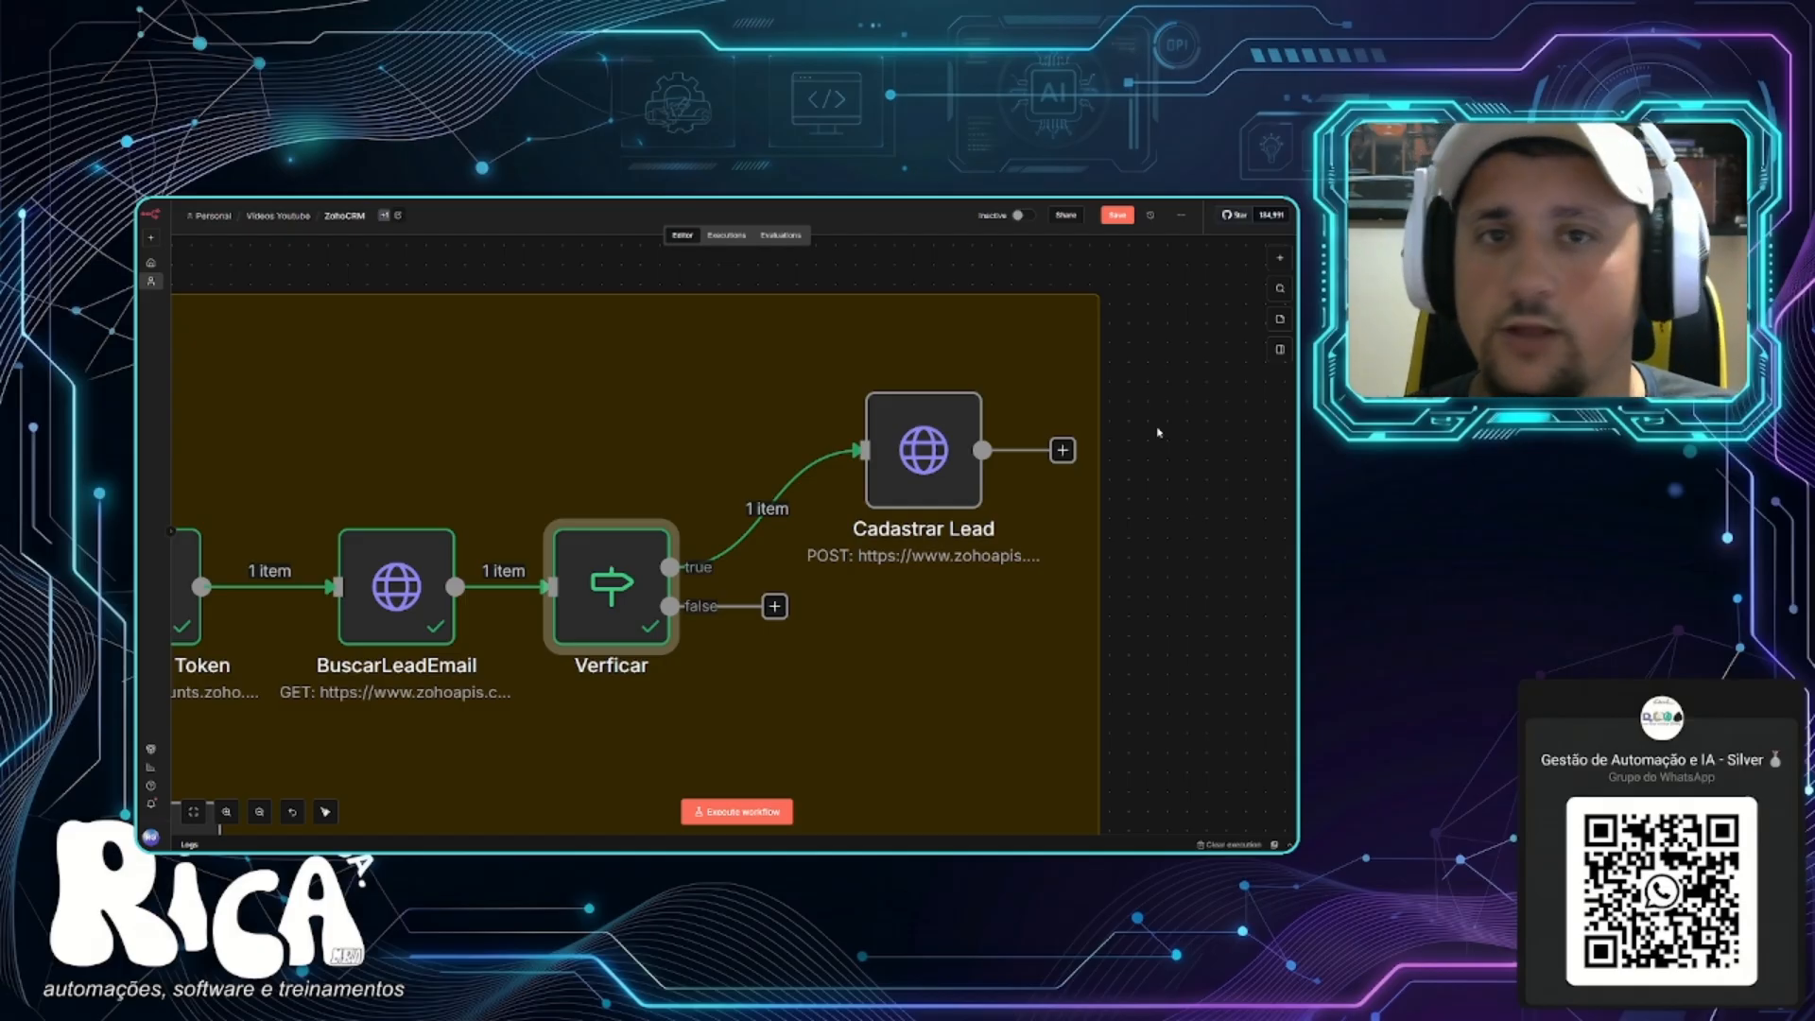
click(953, 477)
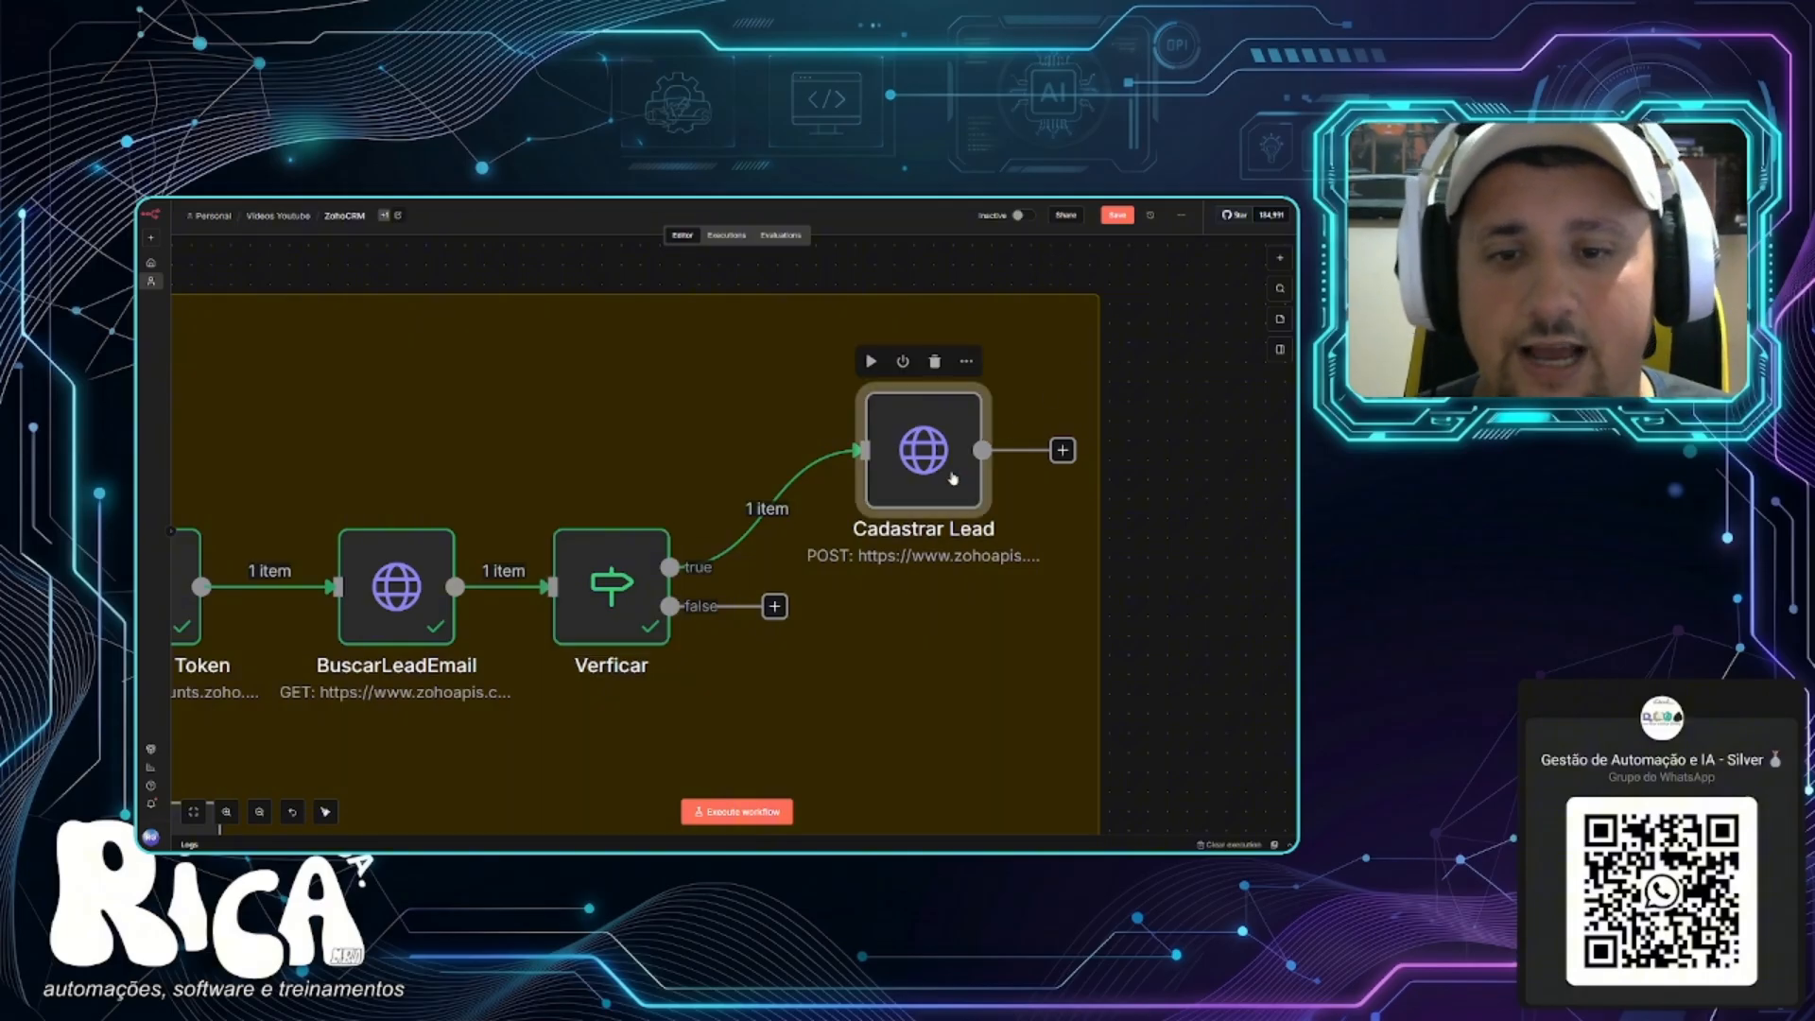
double_click(953, 477)
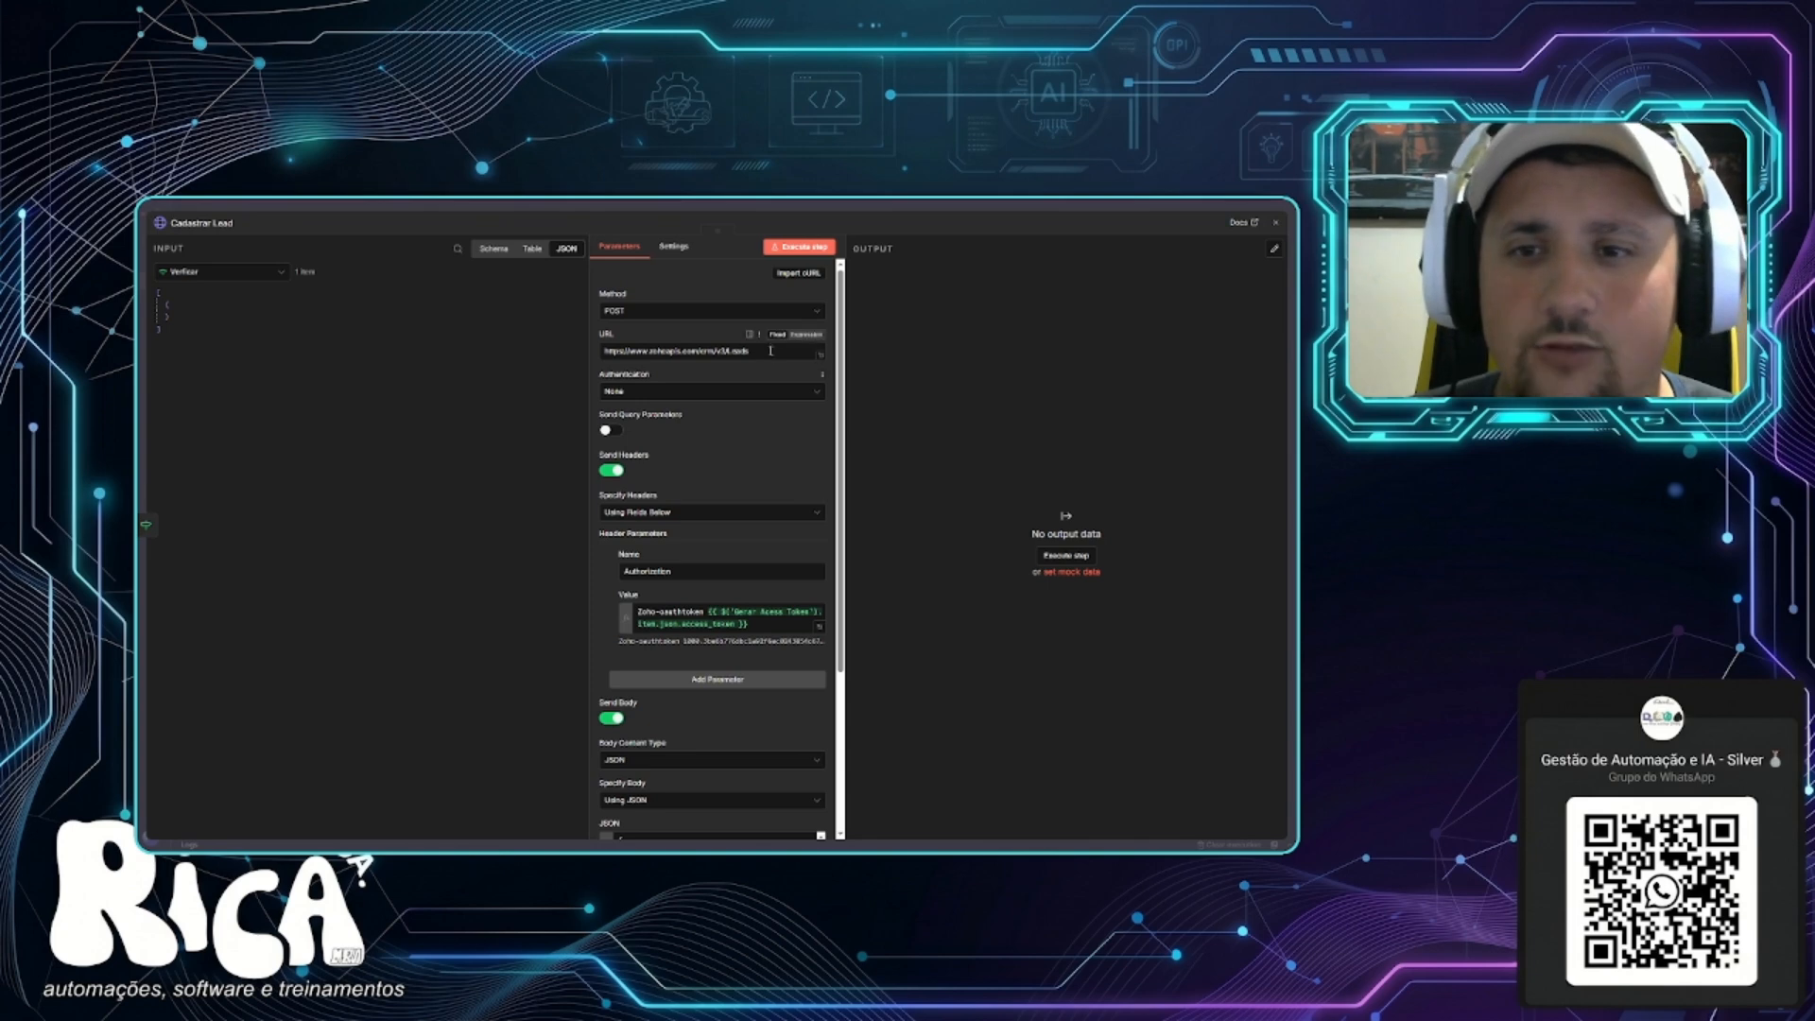
drag(752, 354, 729, 353)
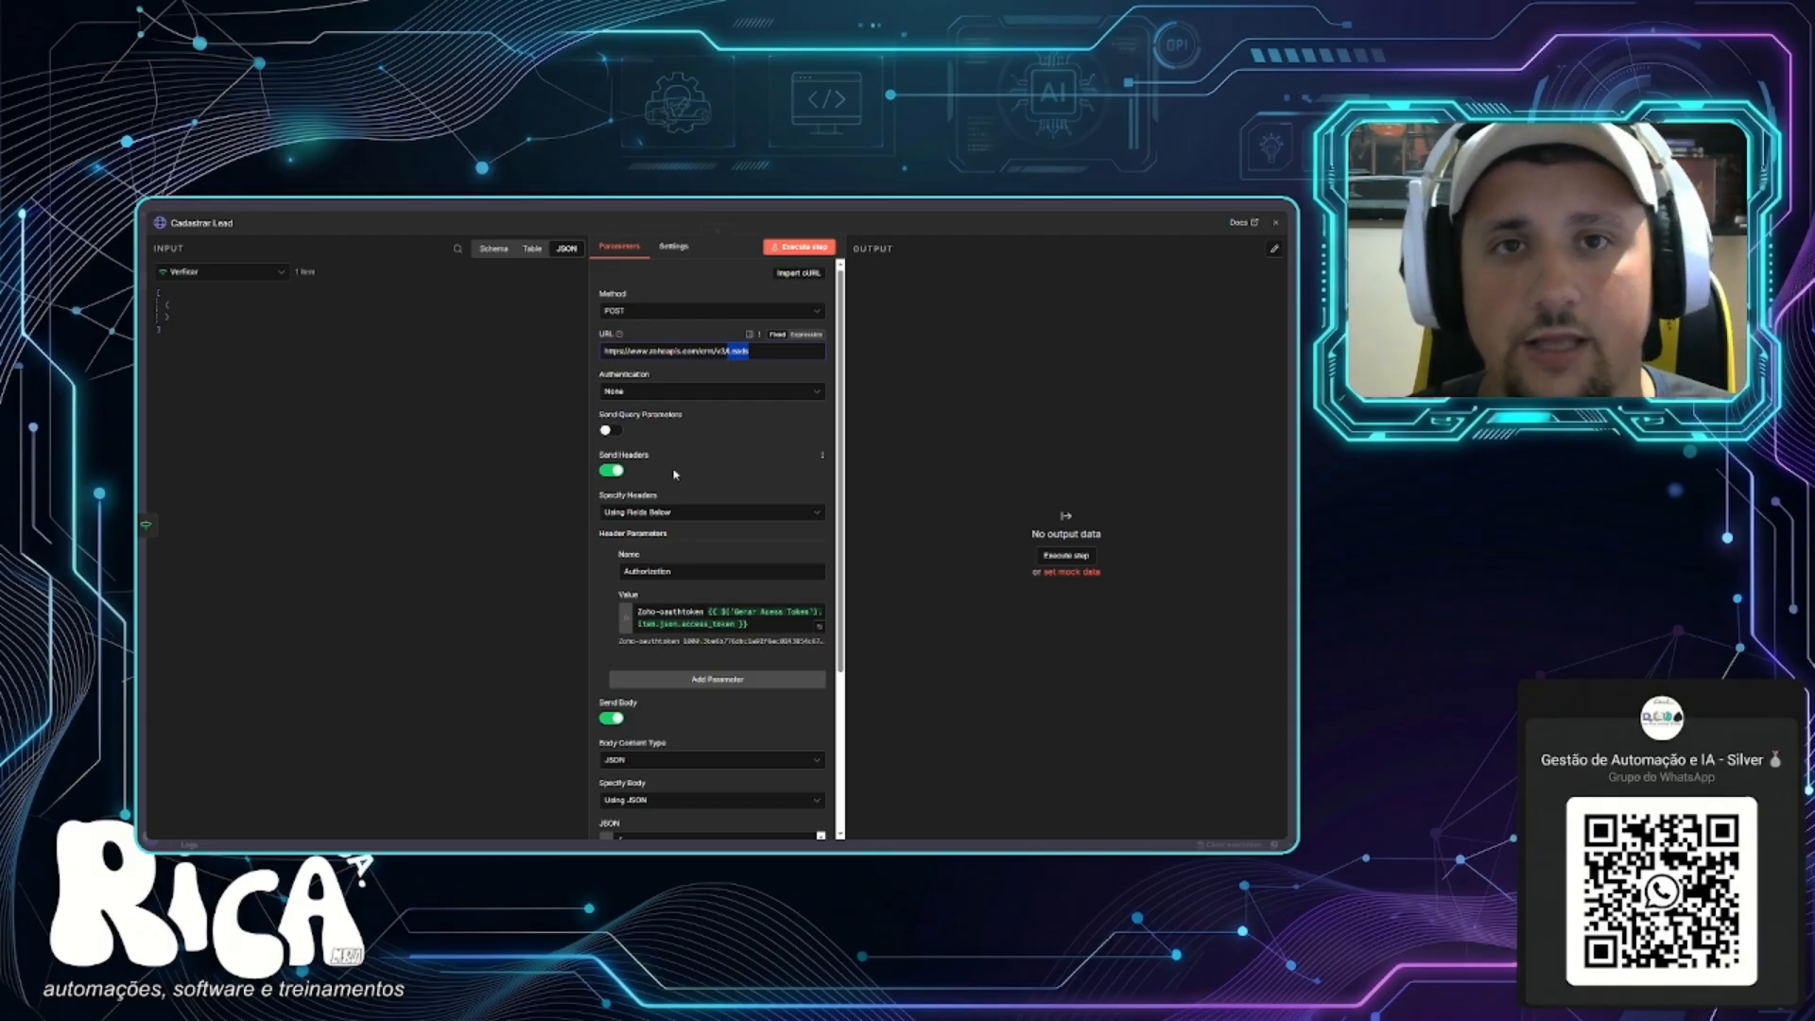
scroll(715, 433, down, 5)
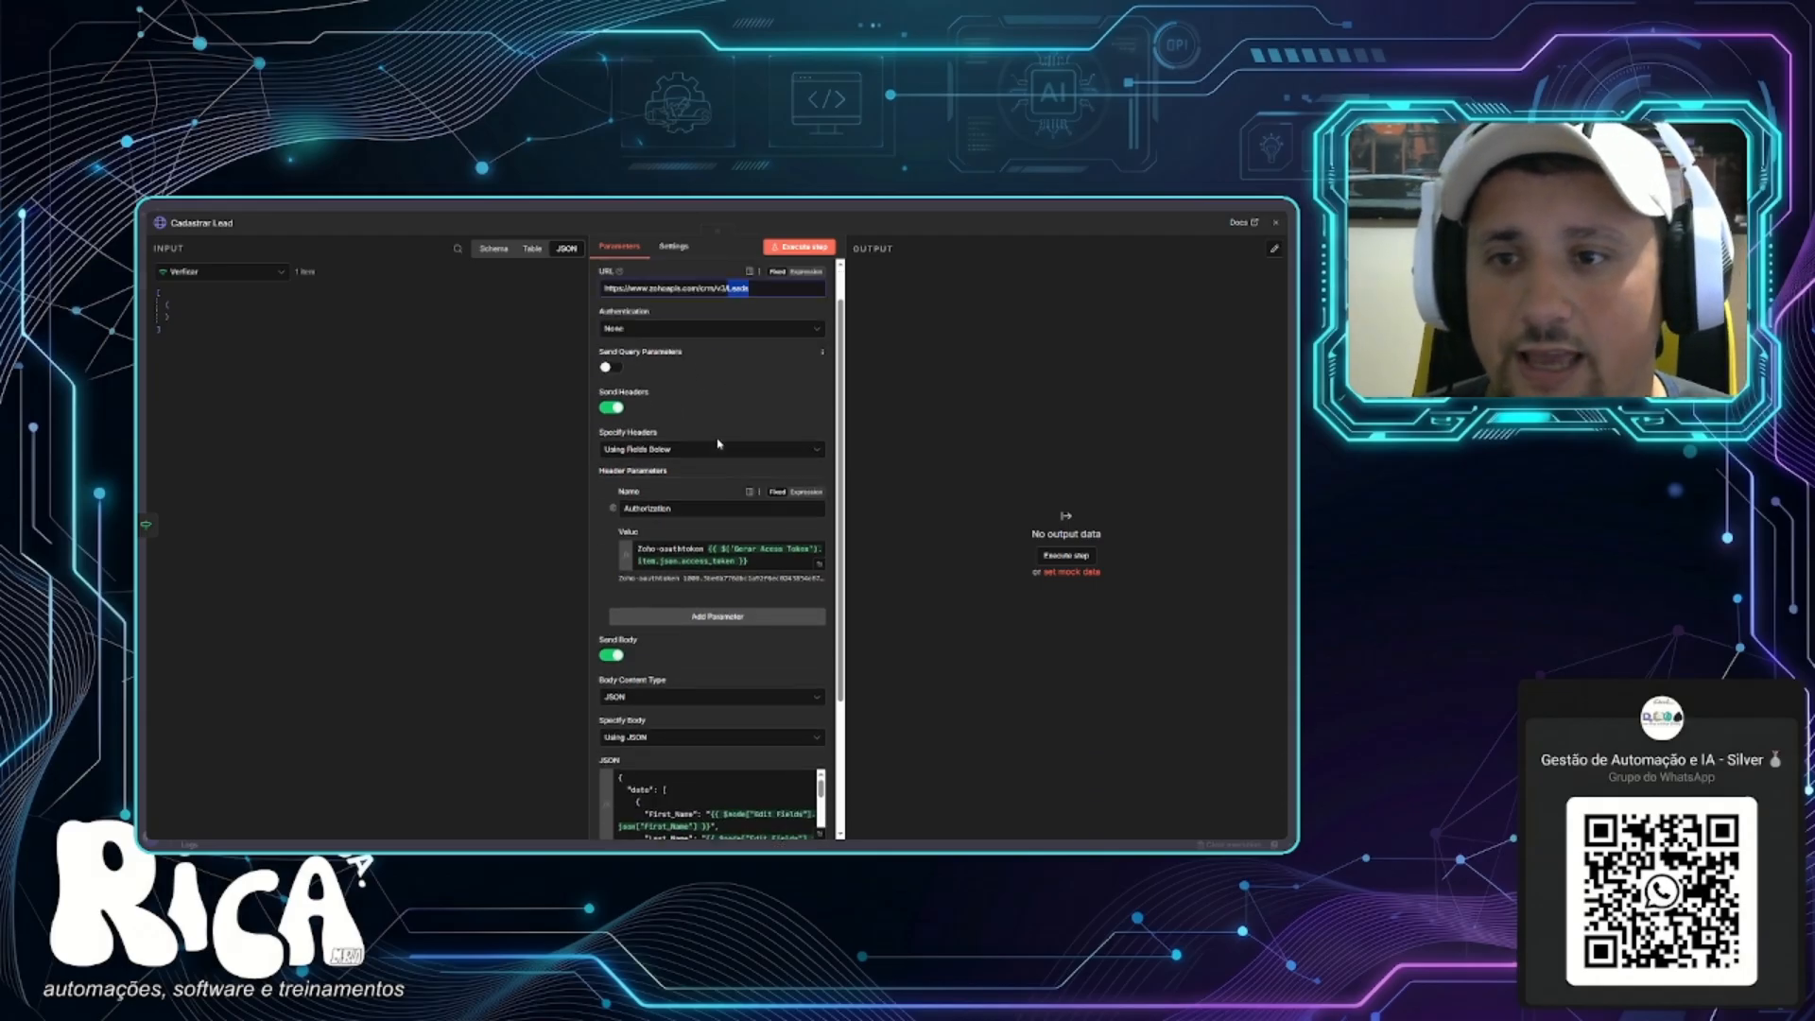
drag(673, 388, 610, 383)
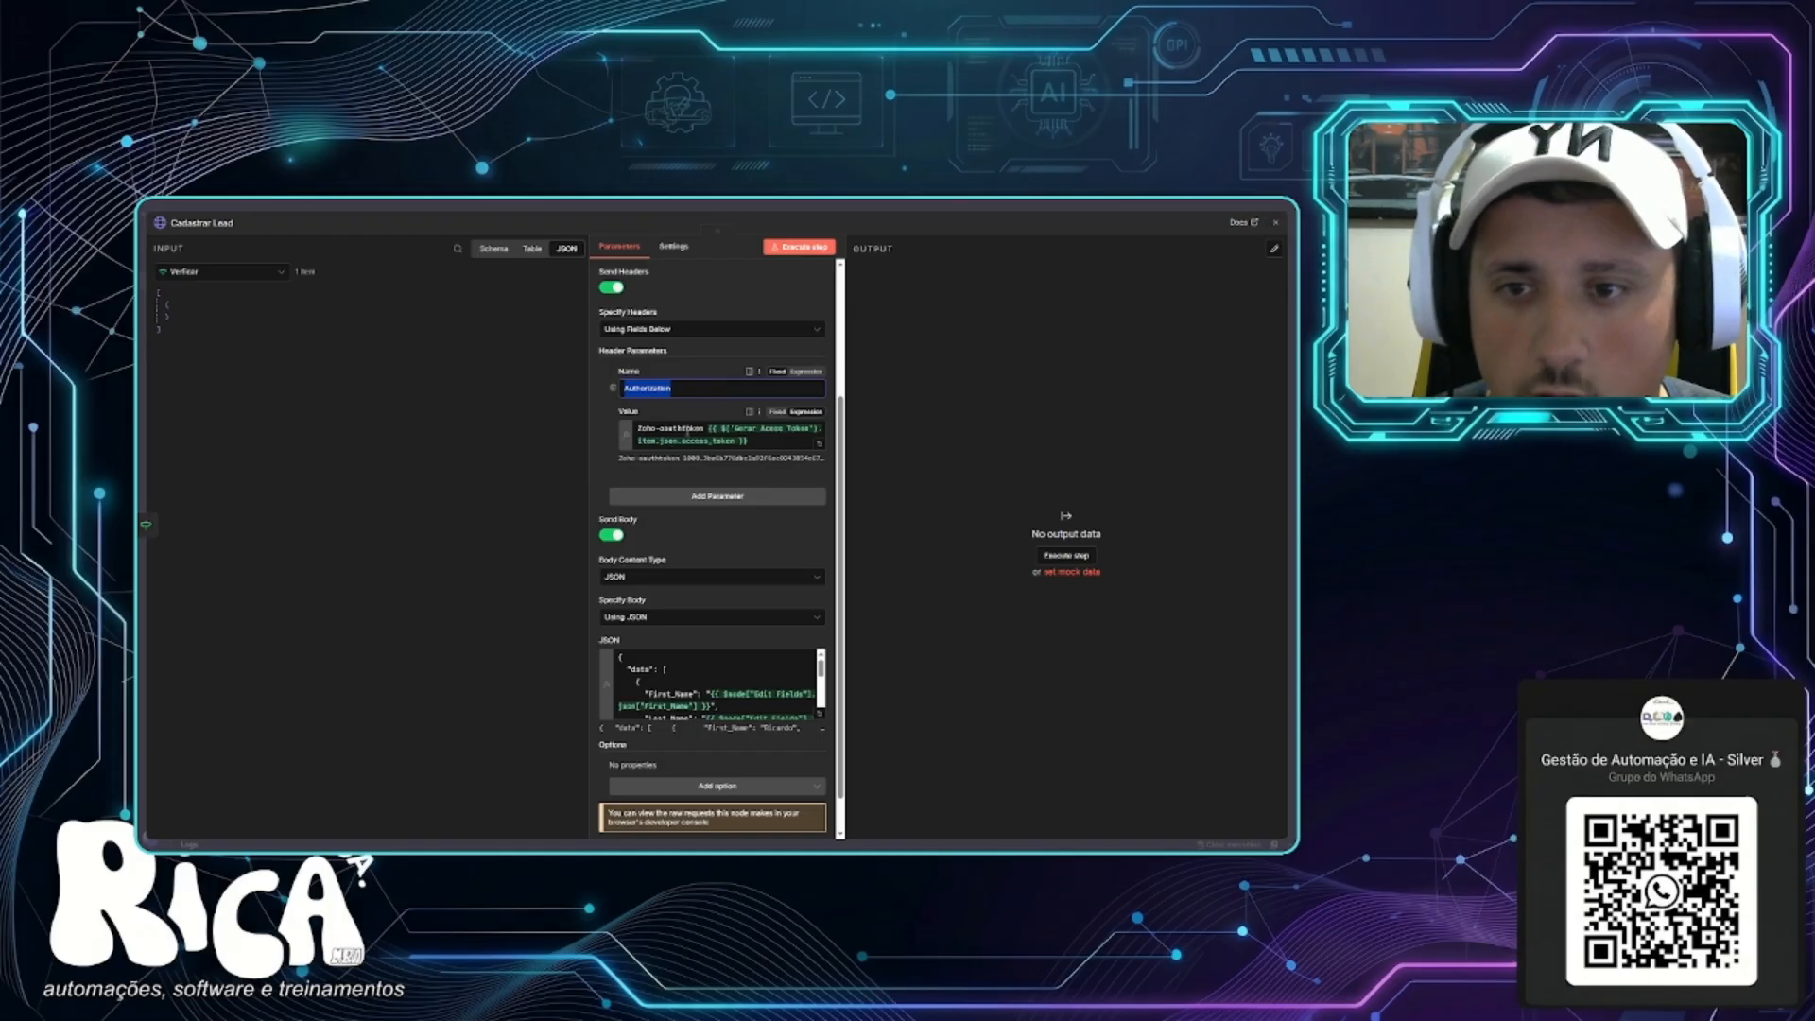
drag(767, 445, 707, 428)
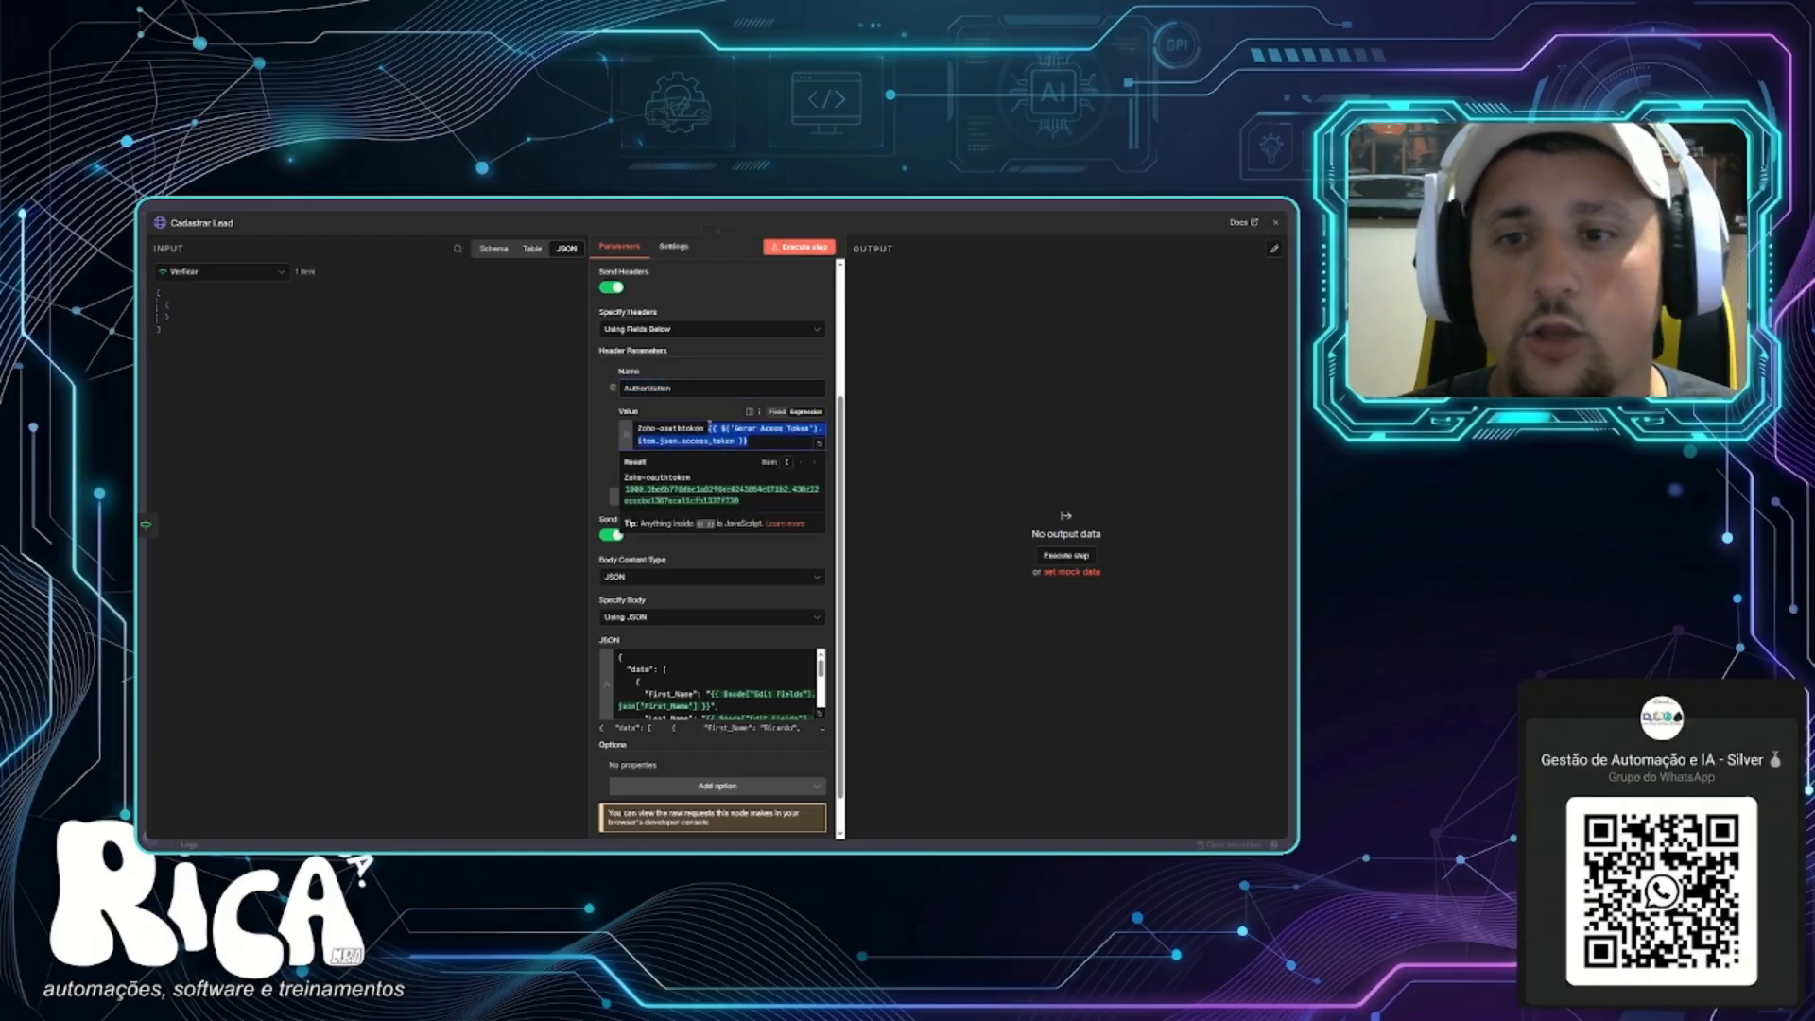
Show the Gerar Acess Token output as Cadastrar Lead's input and check its access_token against the header expression and body settings.
click(264, 272)
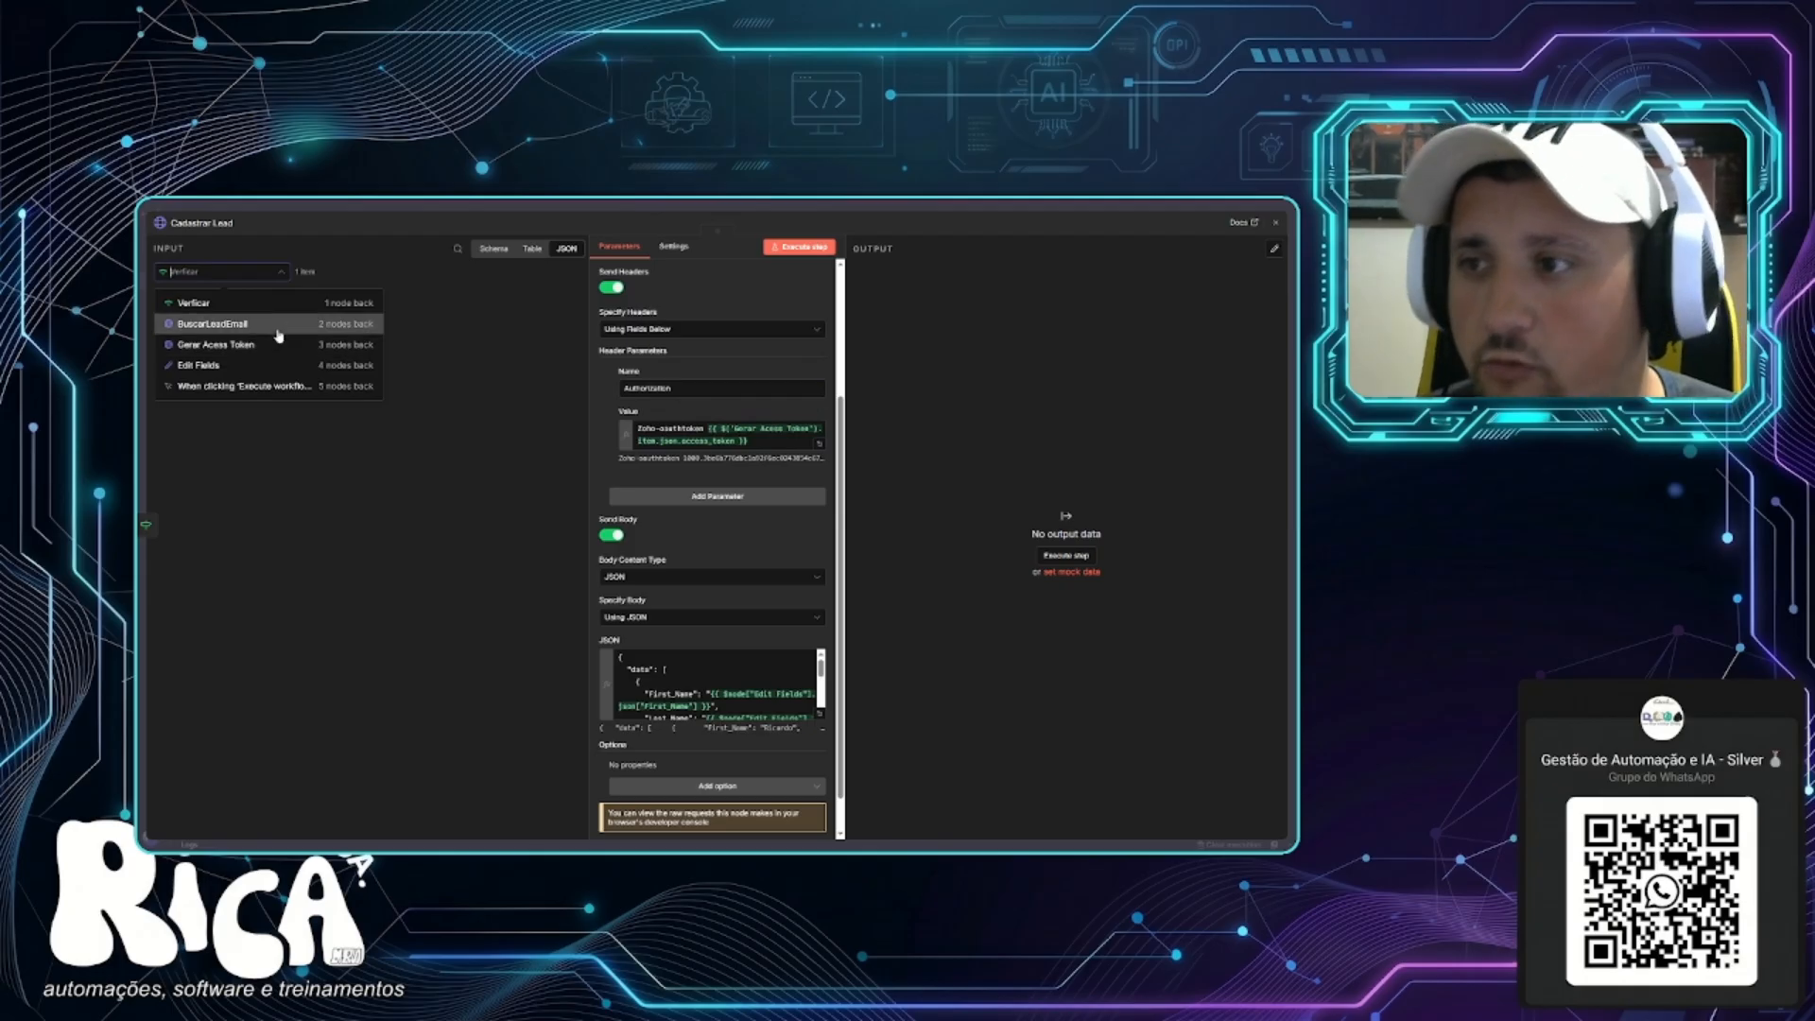
click(217, 348)
drag(269, 316, 388, 317)
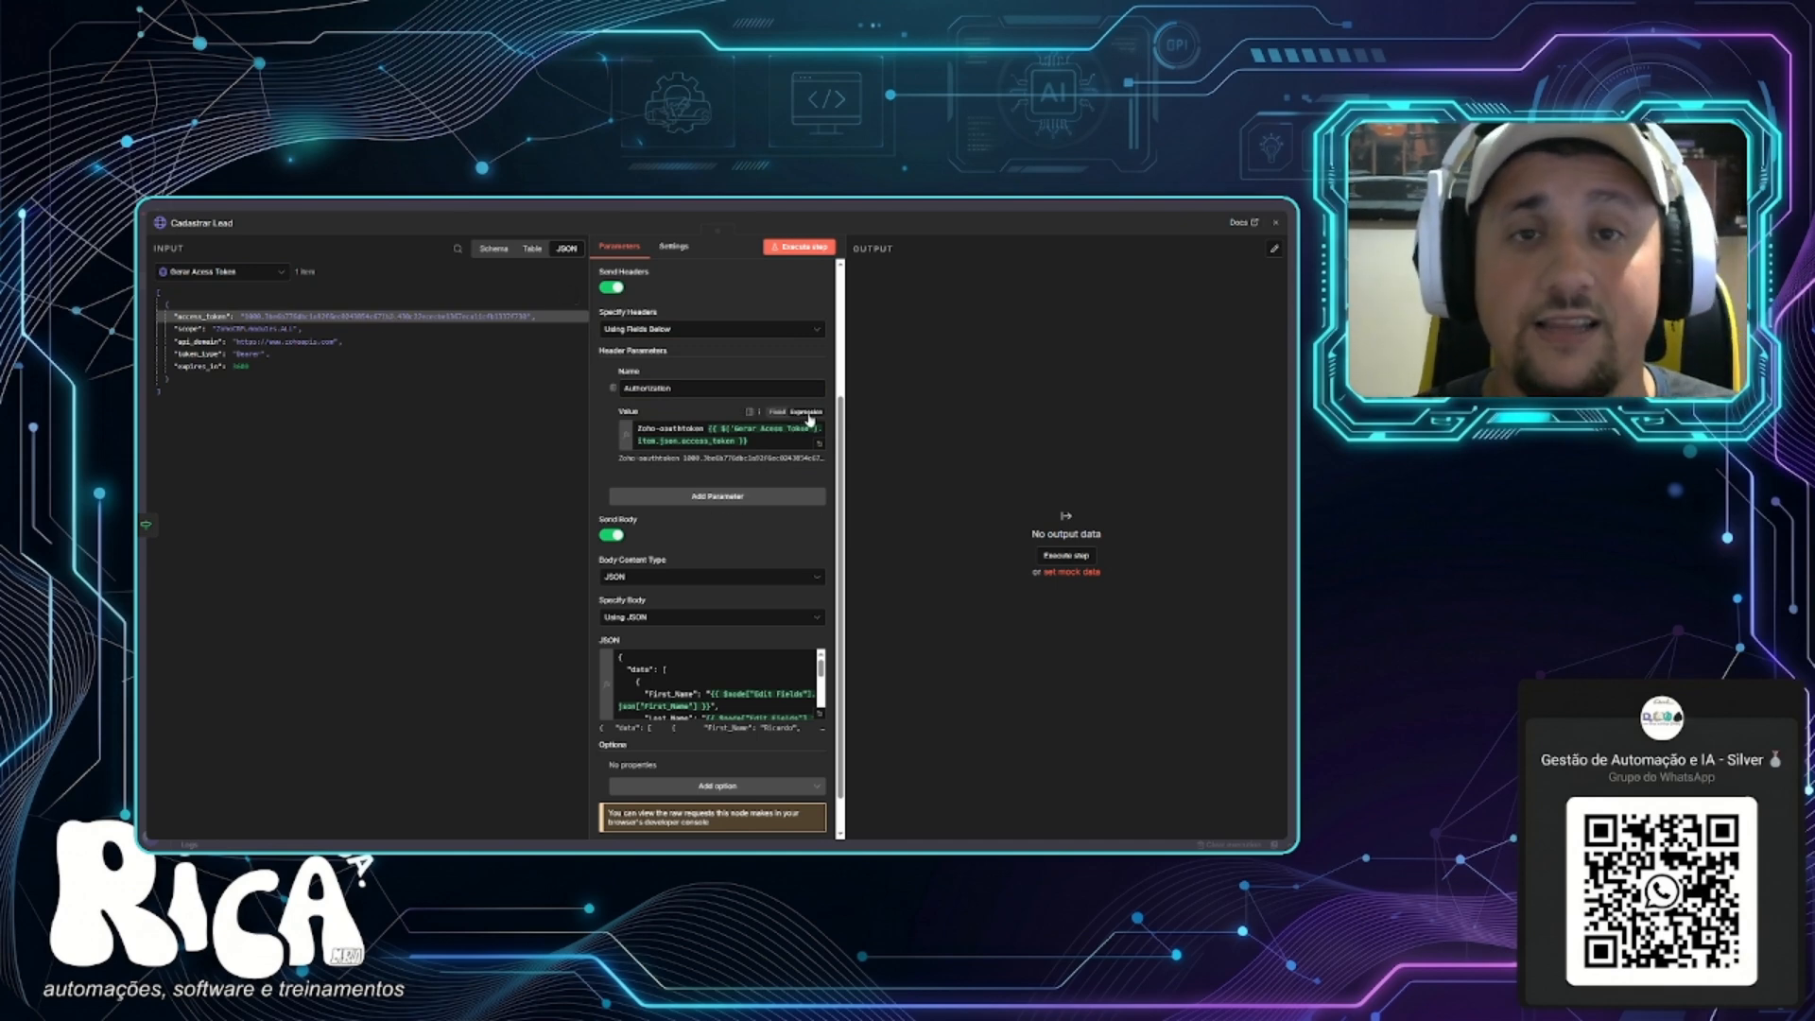
scroll(737, 529, down, 1)
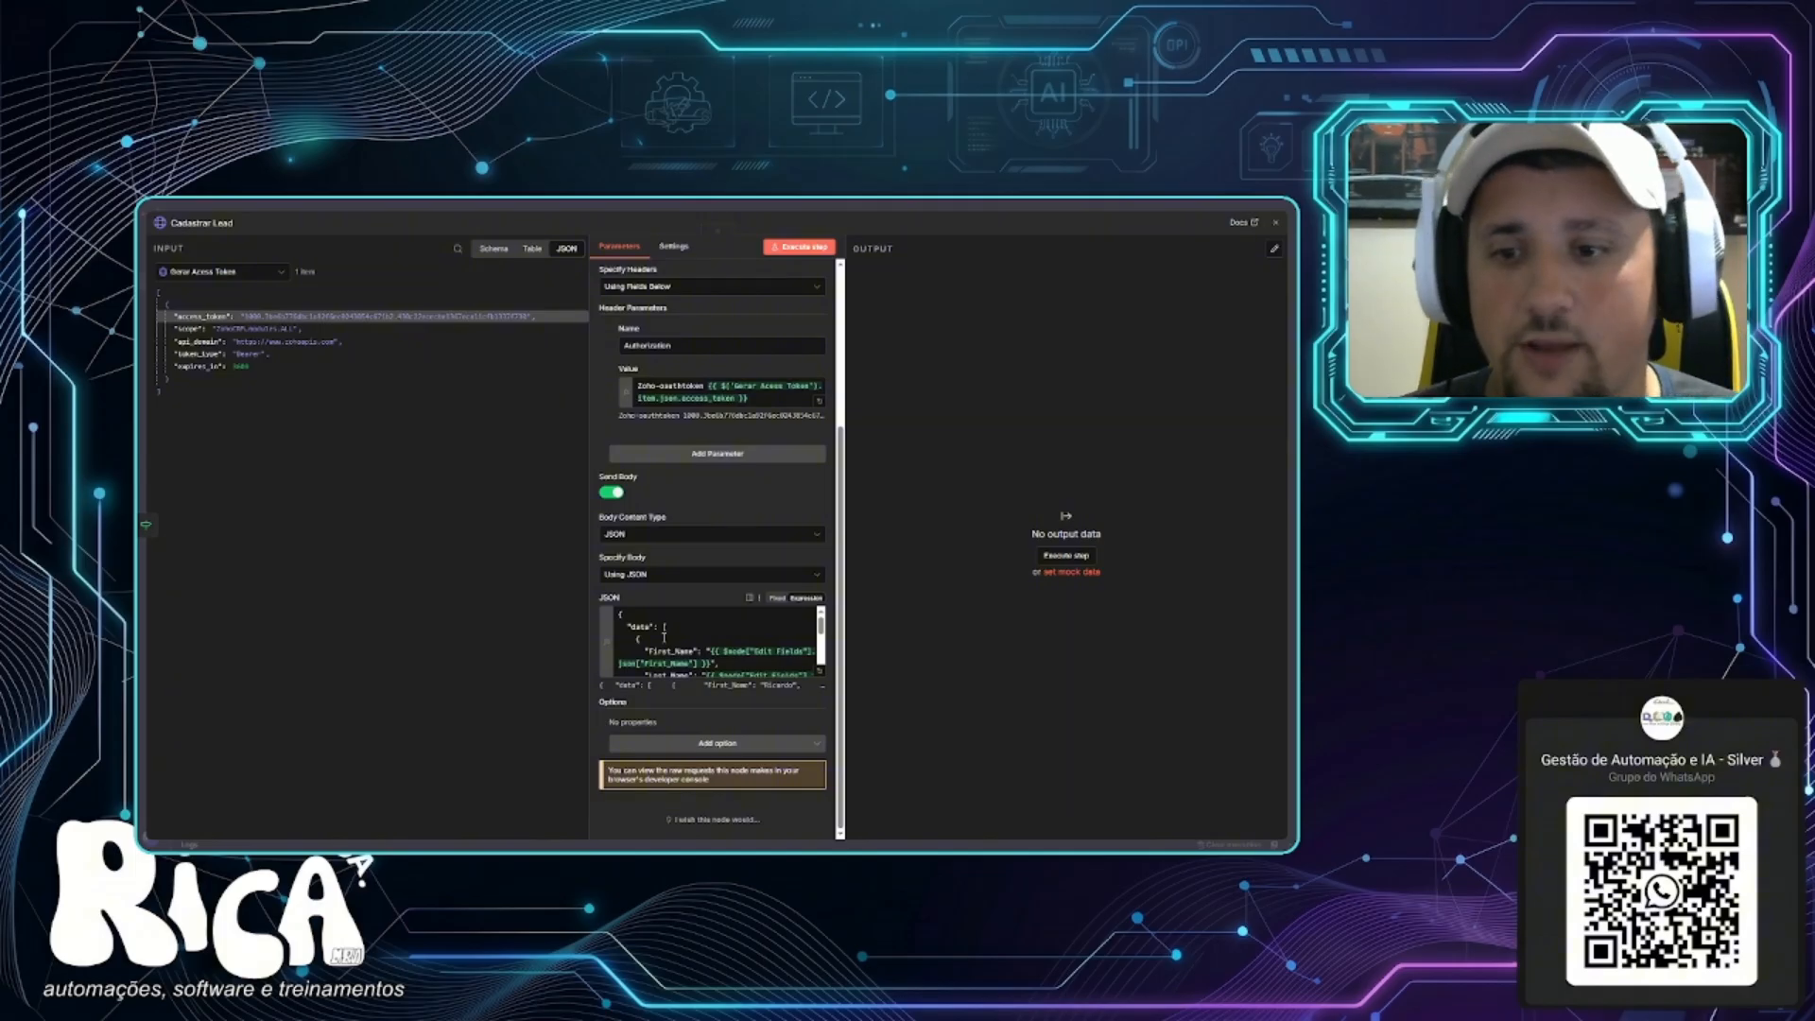
scroll(664, 635, up, 3)
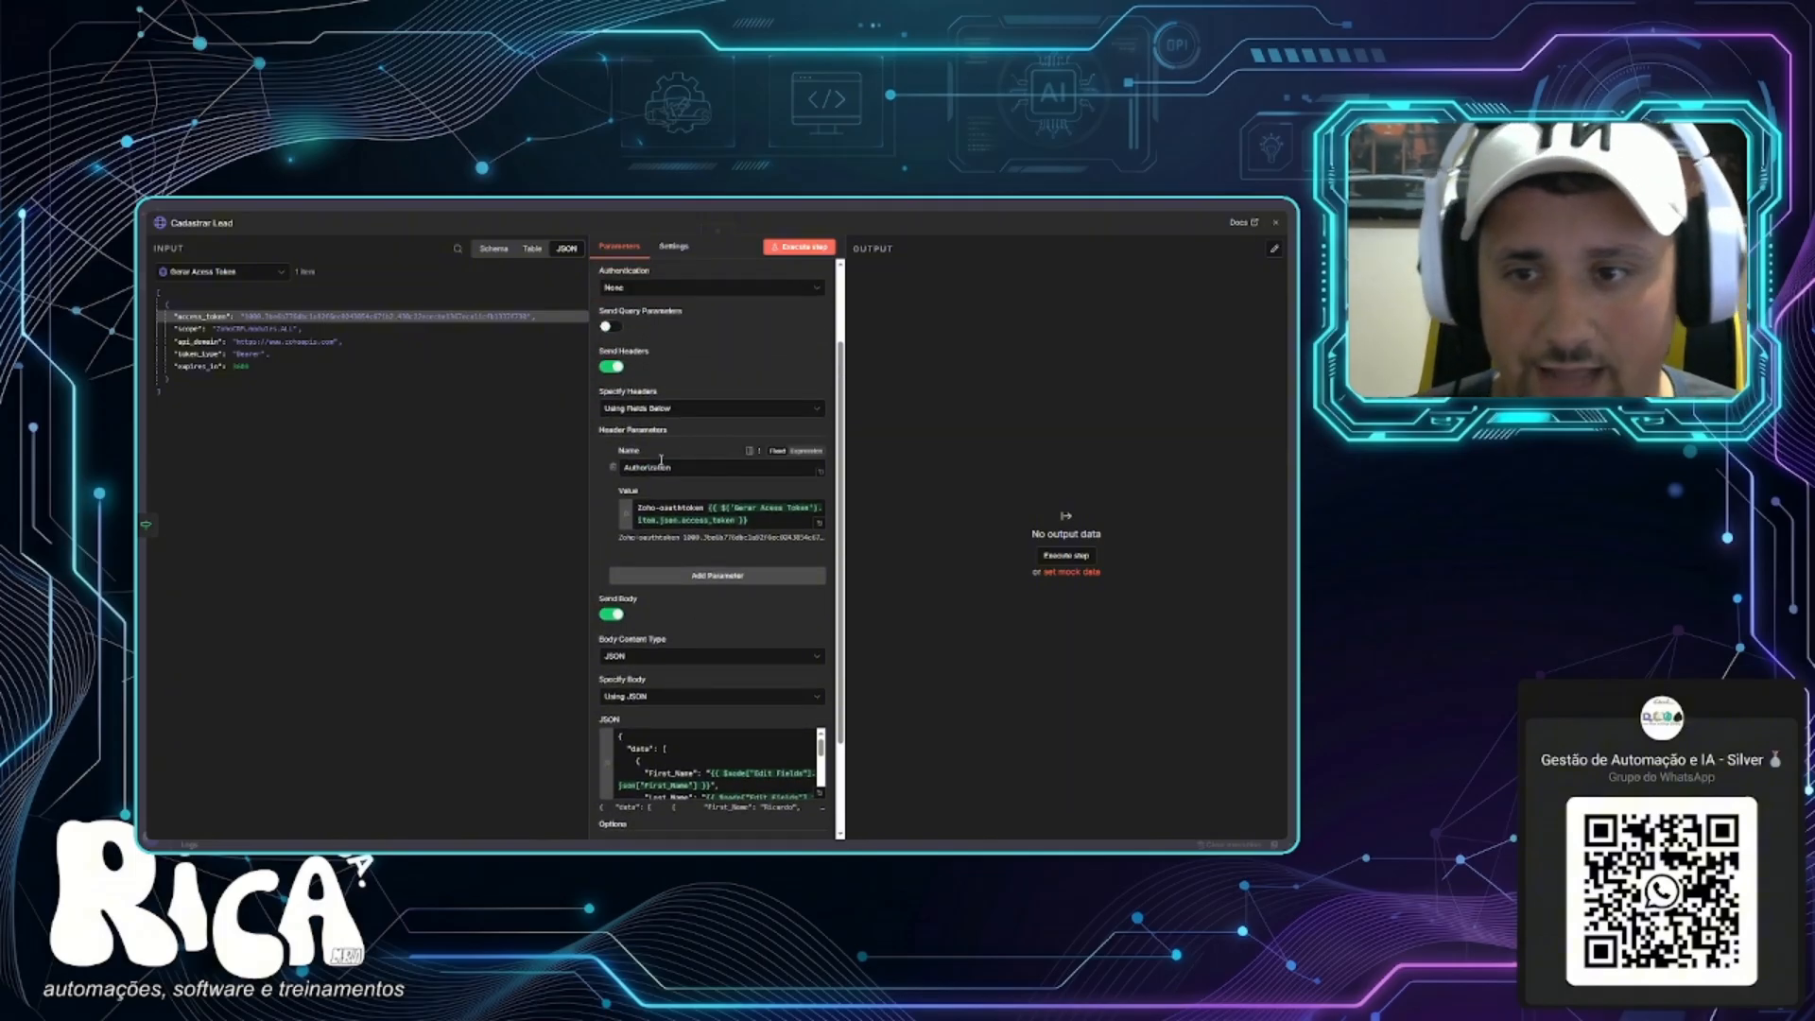
scroll(677, 634, down, 3)
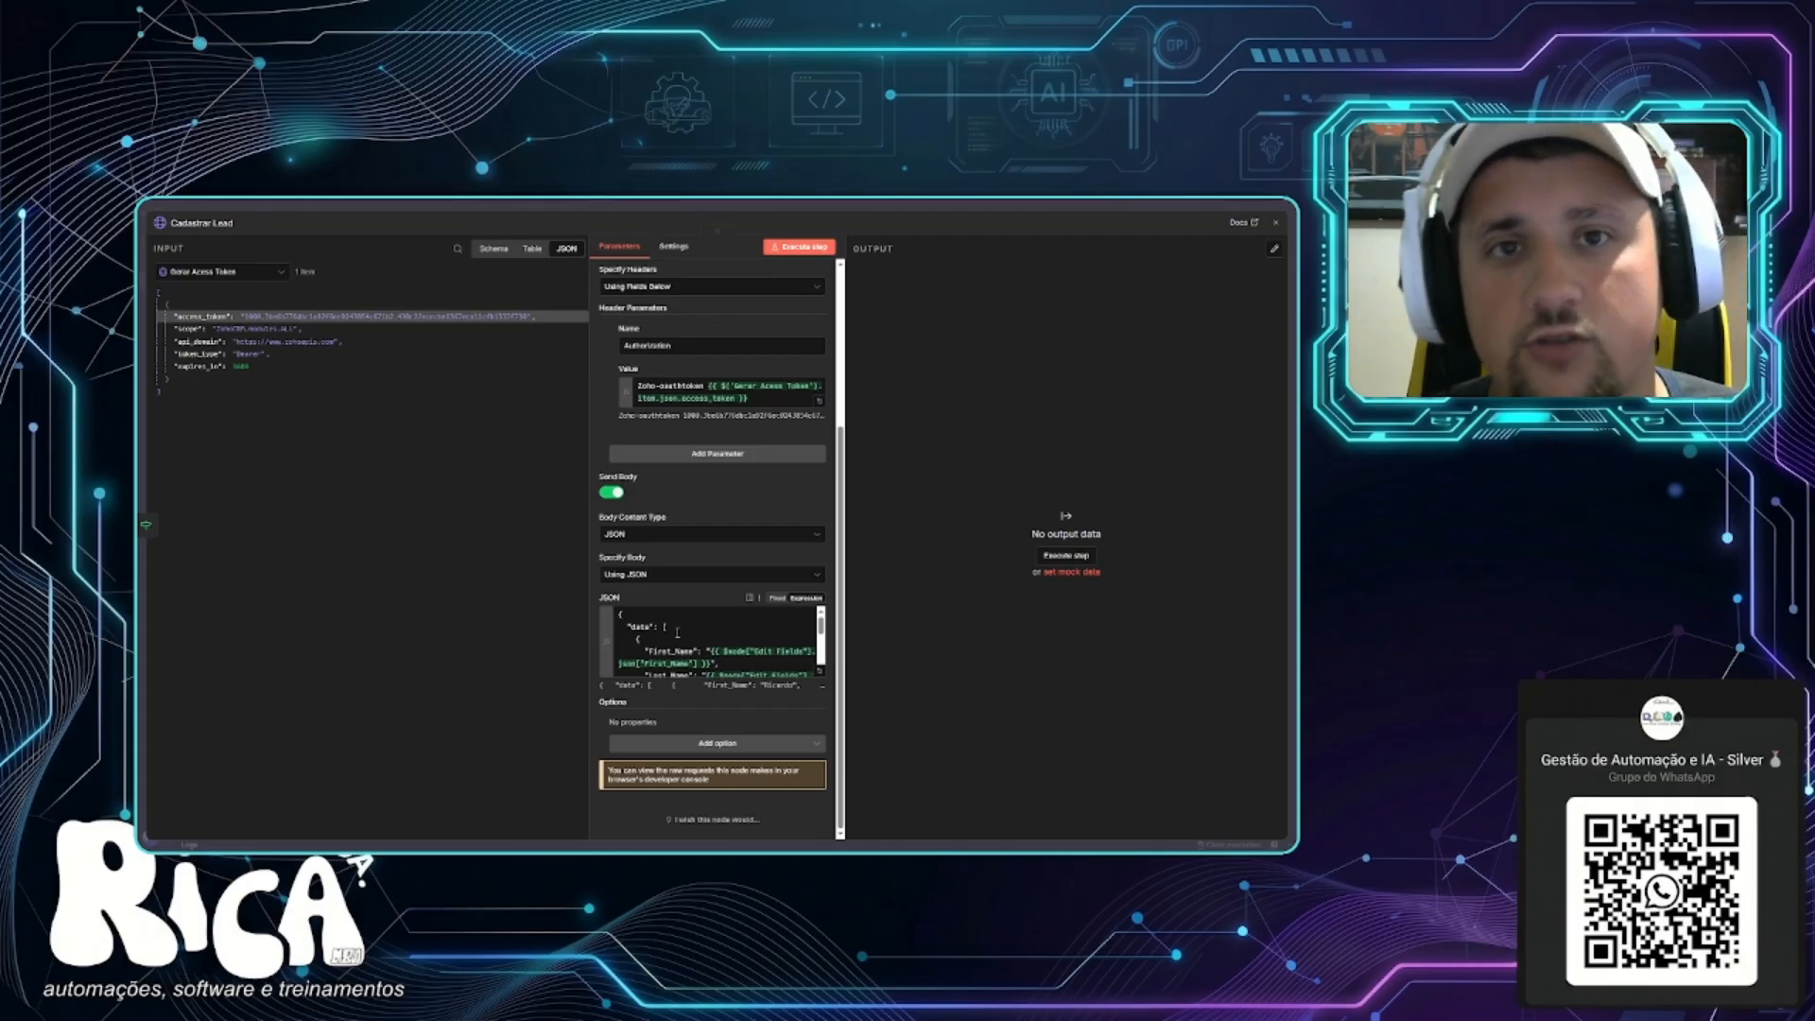
Review Cadastrar Lead's JSON body in the expression editor, then execute the node and inspect the response details.
click(820, 670)
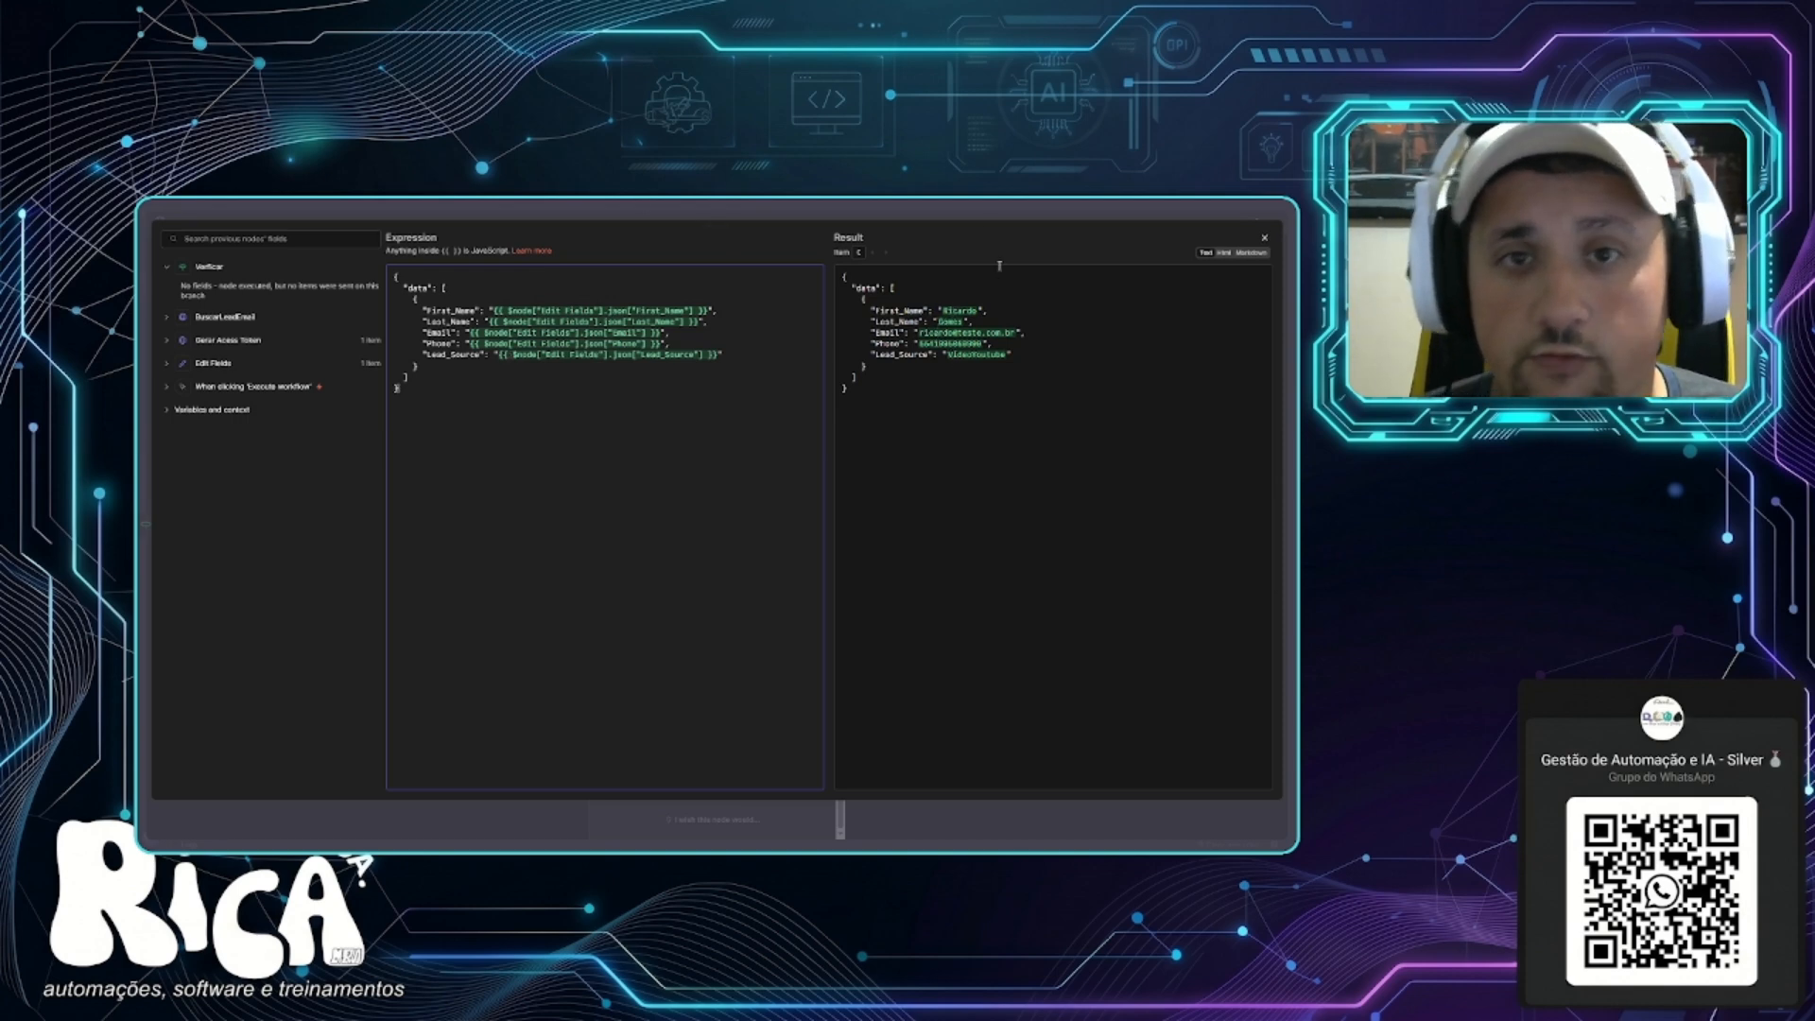
key(Escape)
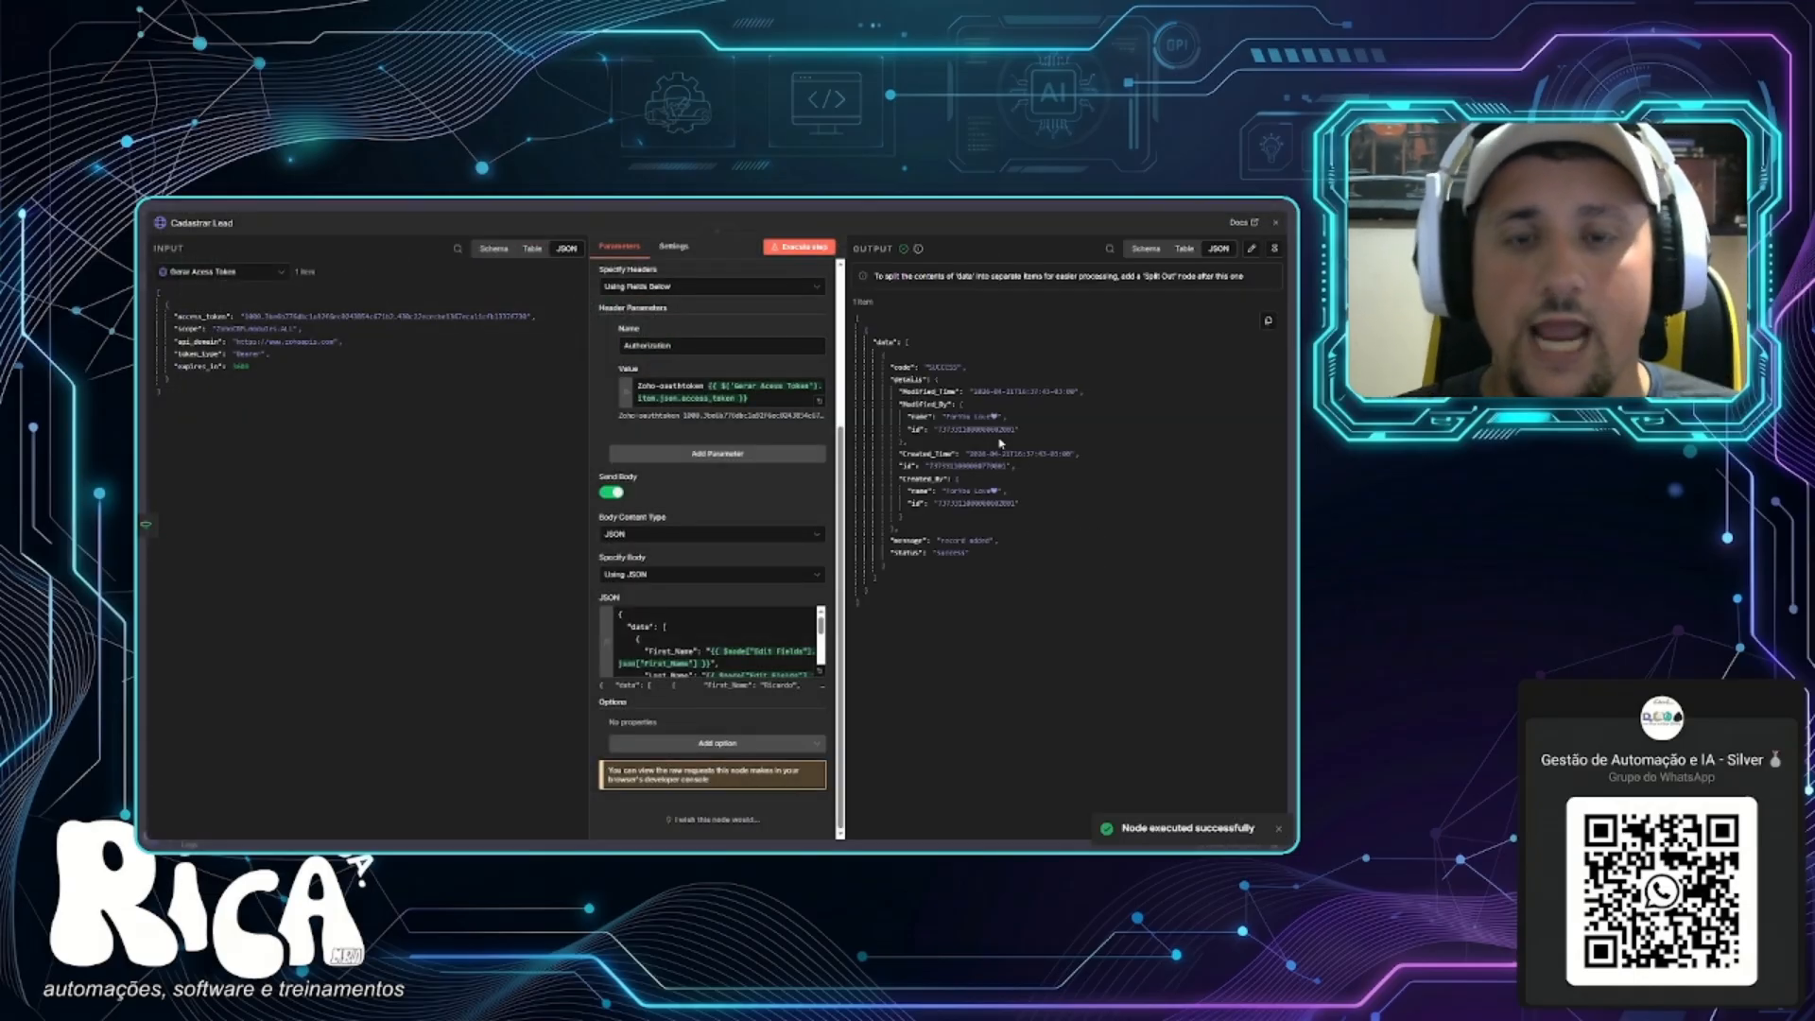
drag(982, 396, 1087, 394)
drag(948, 417, 1000, 417)
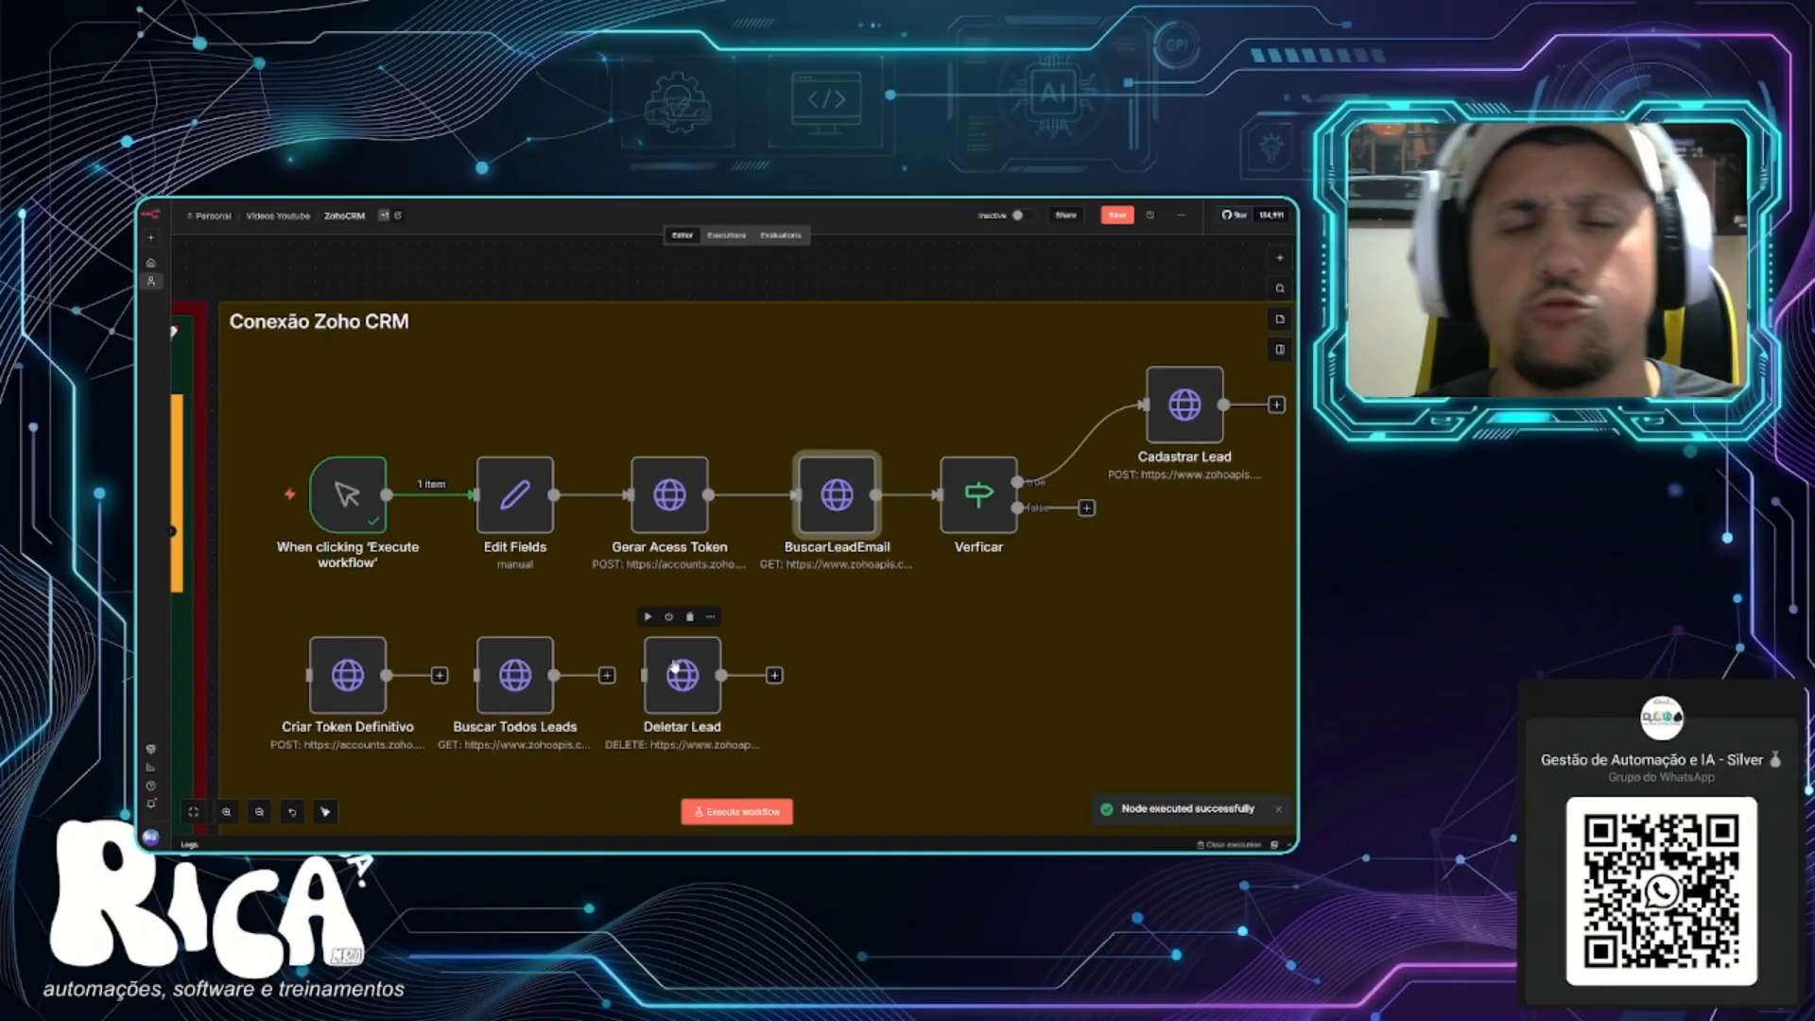
Replace the link from Gerar Acess Token to BuscarLeadEmail with a connection to the relocated Buscar Todos Leads node.
drag(510, 684, 884, 673)
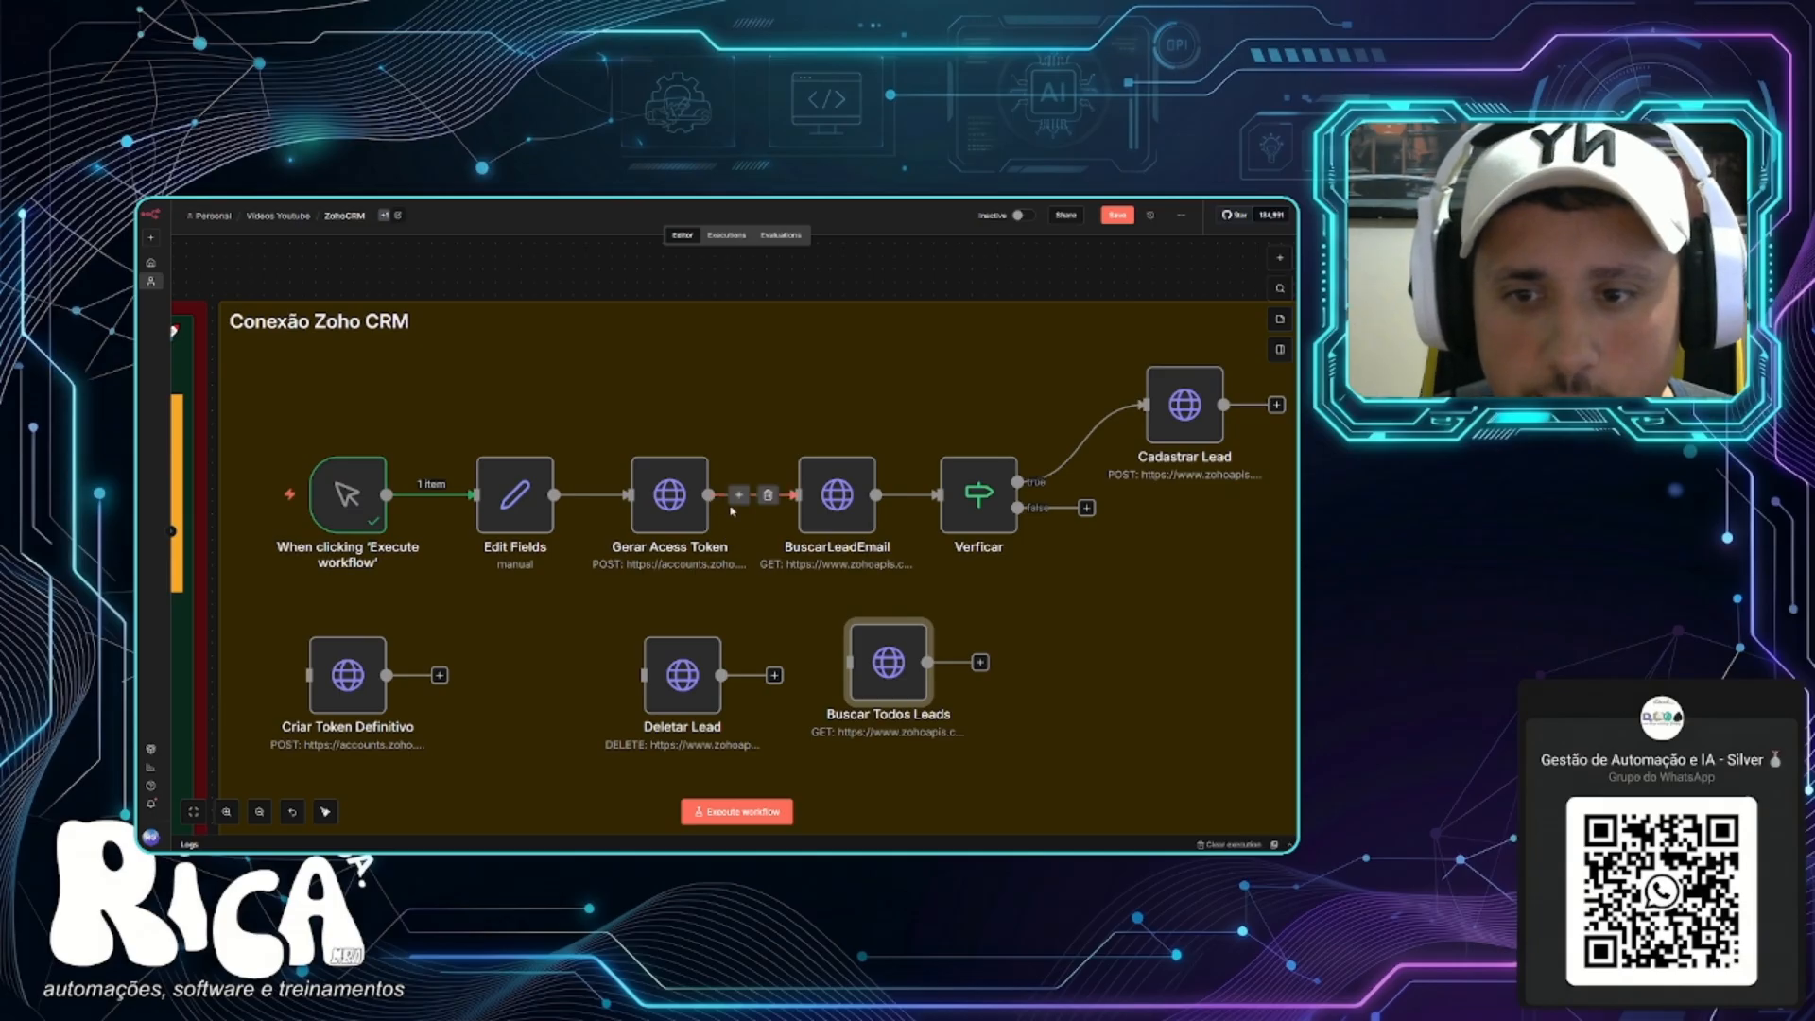
click(768, 496)
drag(708, 494, 868, 659)
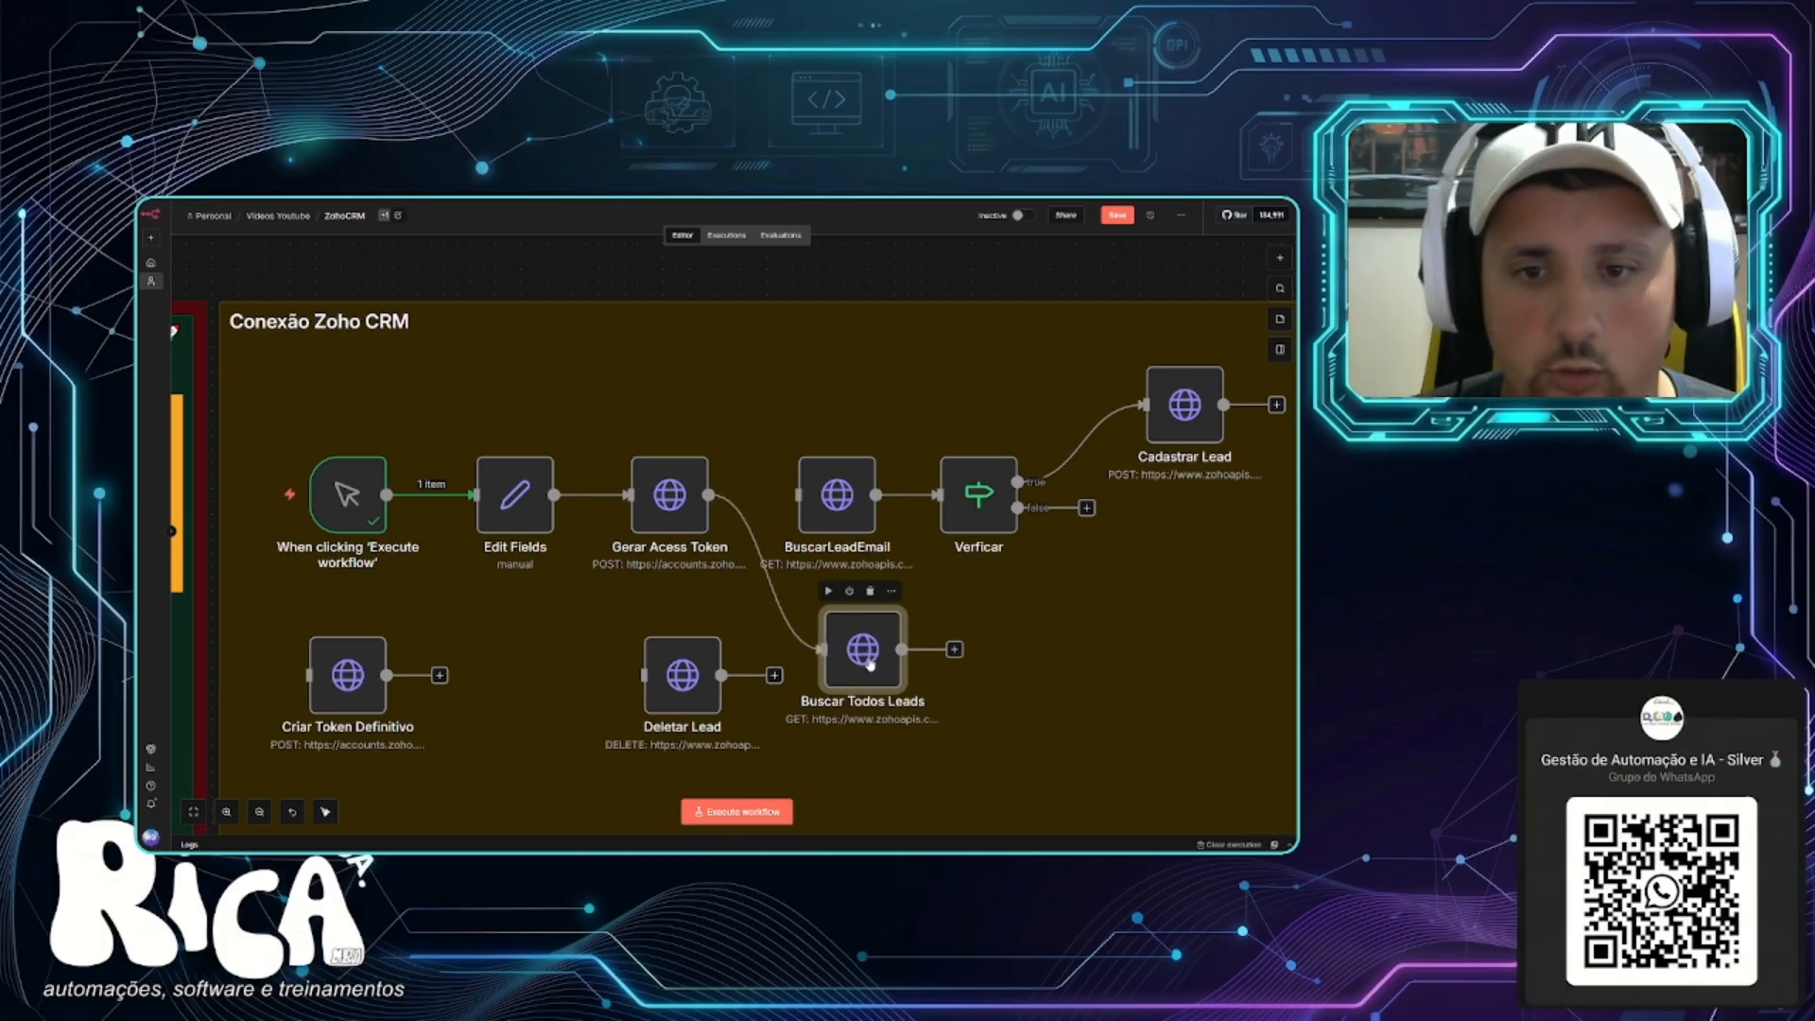
Review the Buscar Todos Leads node's URL, the fields query parameter and the access token expression in its Authorization header.
double_click(870, 662)
drag(750, 352, 729, 356)
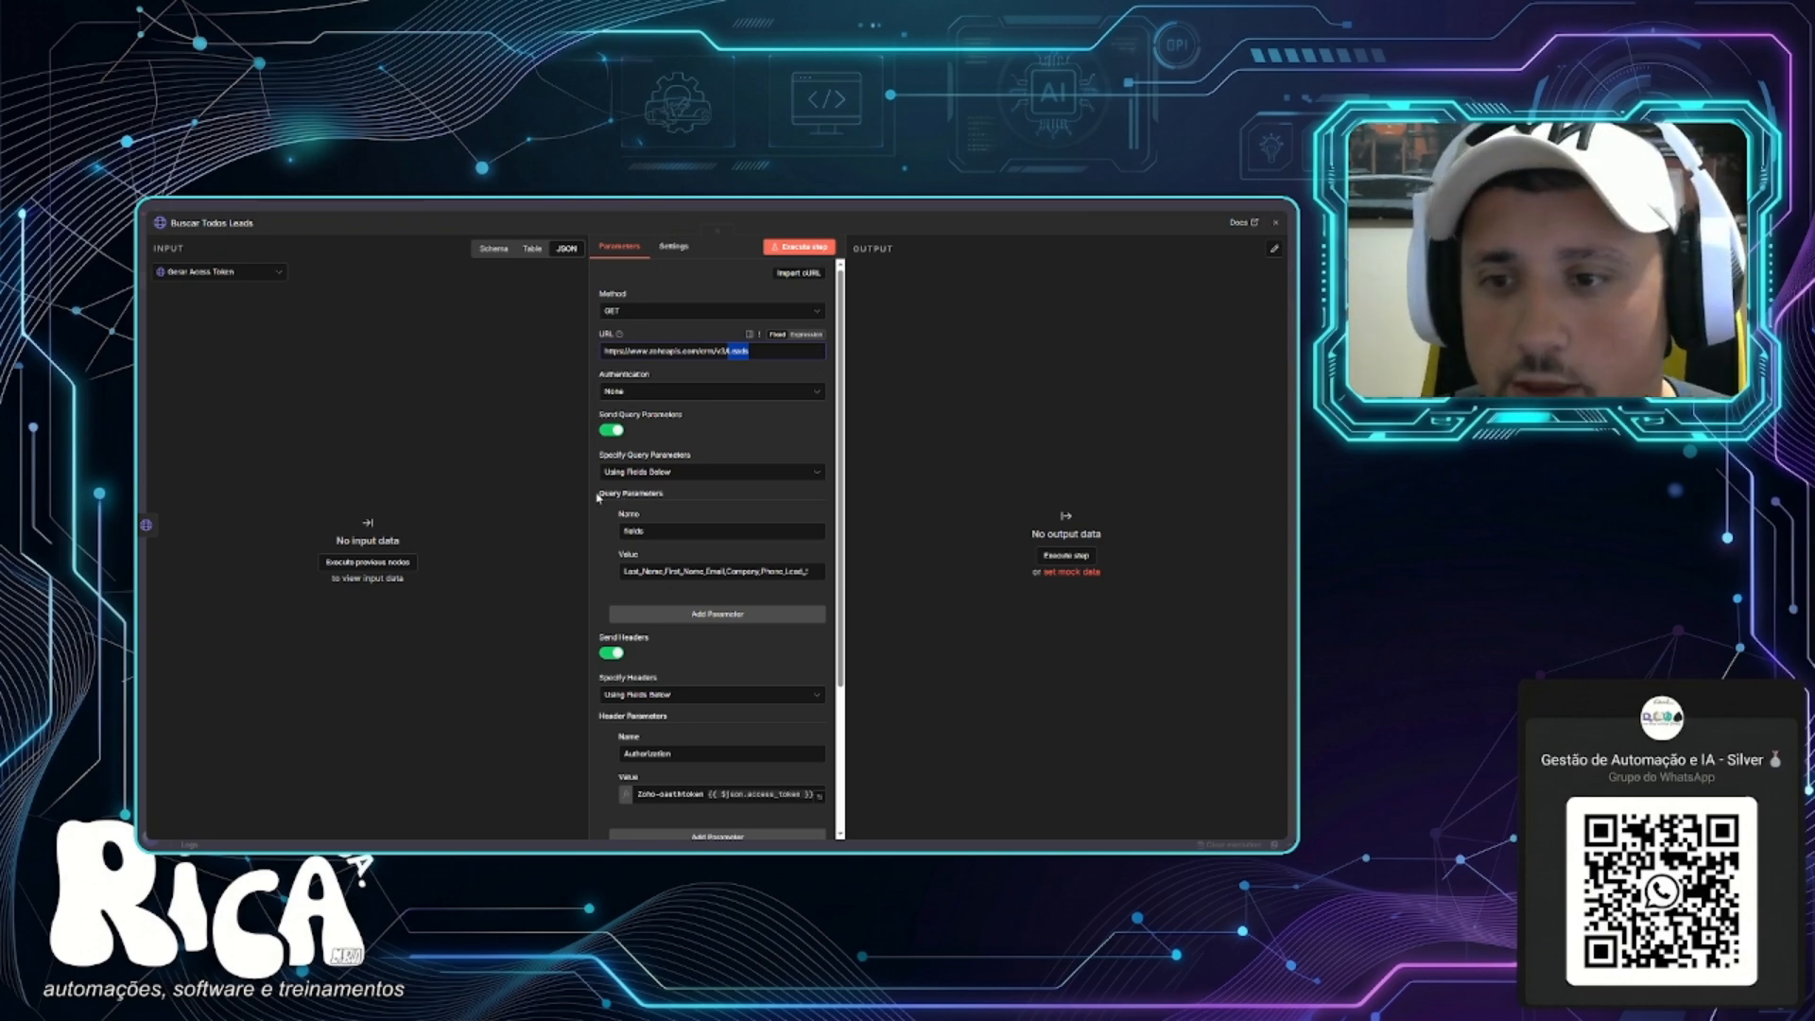
drag(598, 499, 691, 504)
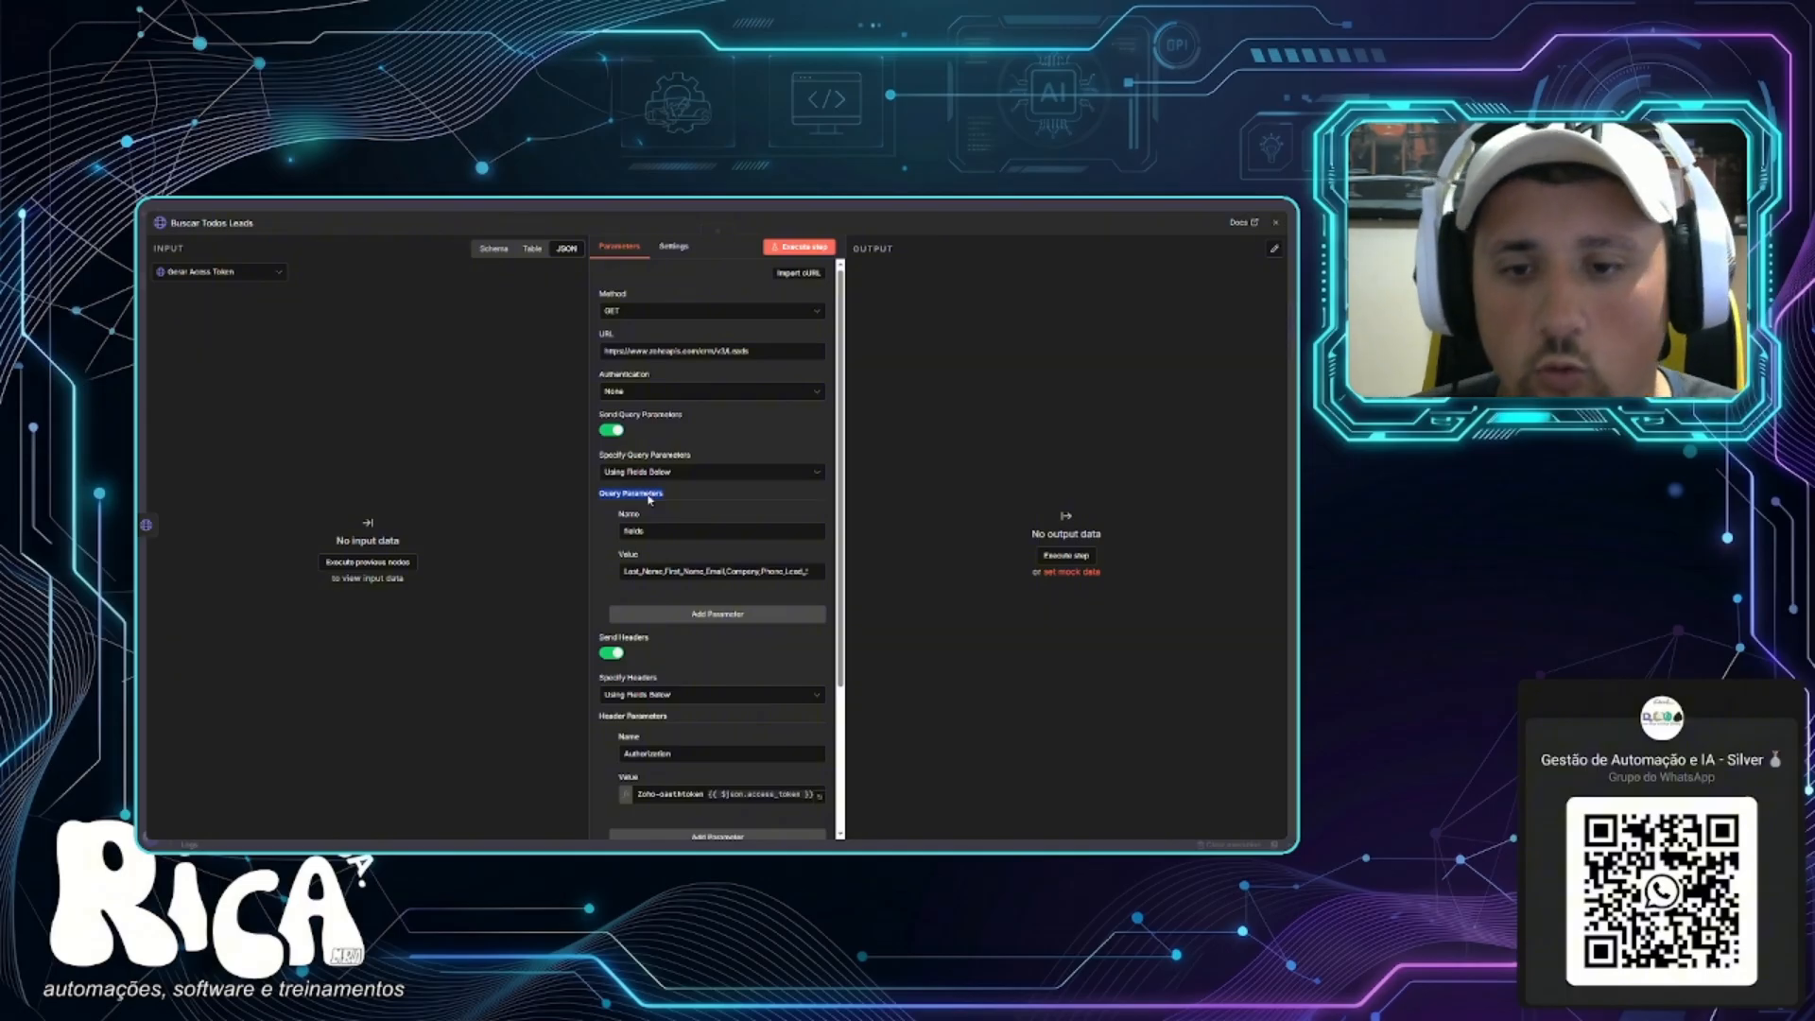
drag(748, 571, 860, 591)
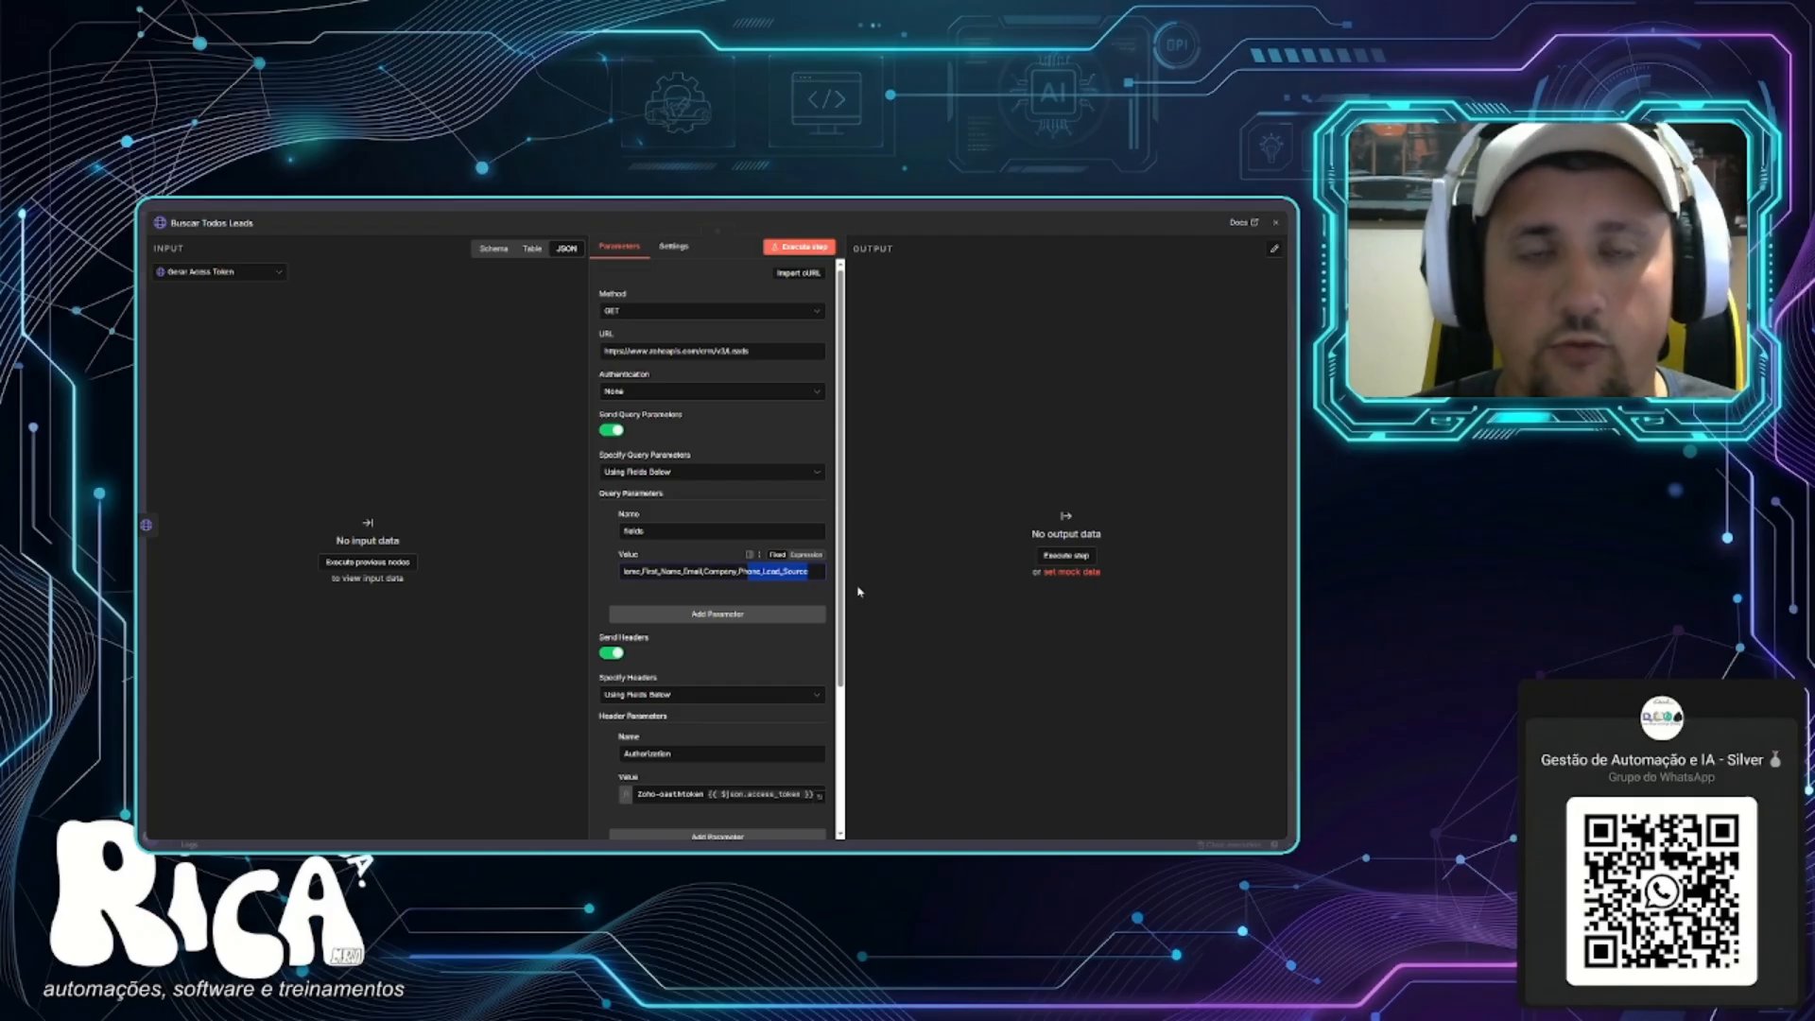
click(648, 794)
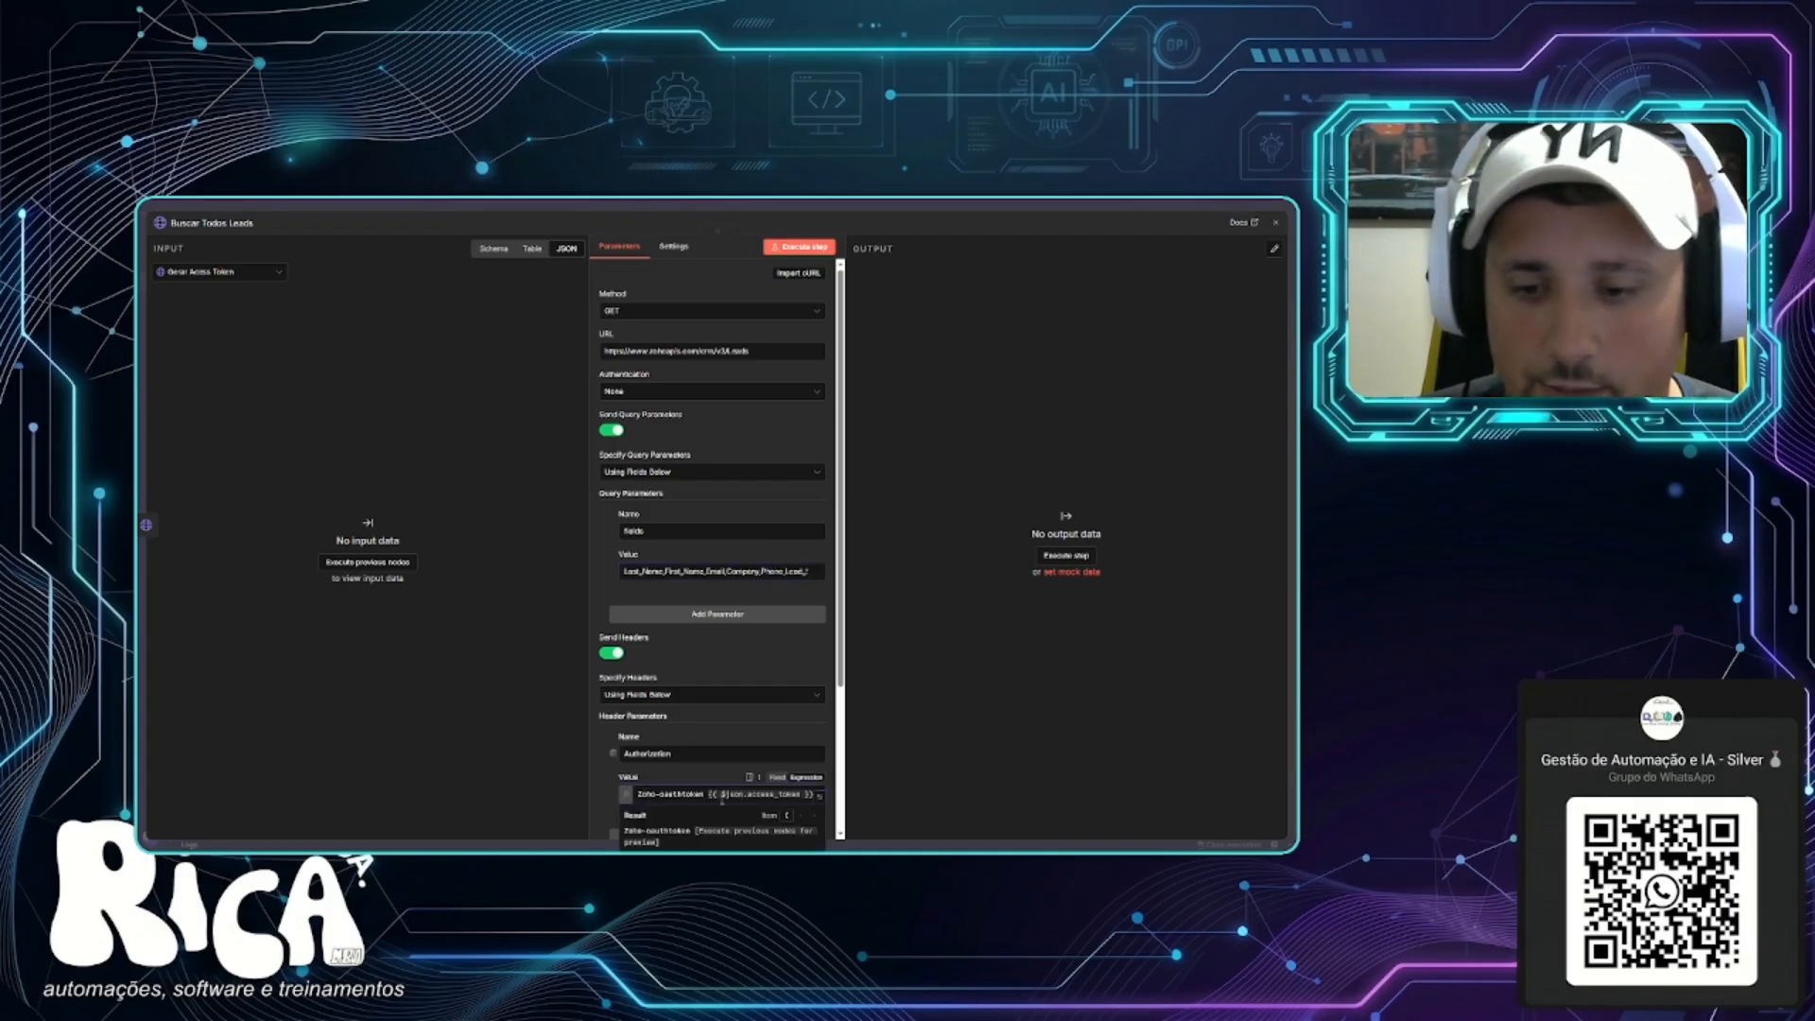
drag(708, 794, 859, 814)
click(643, 203)
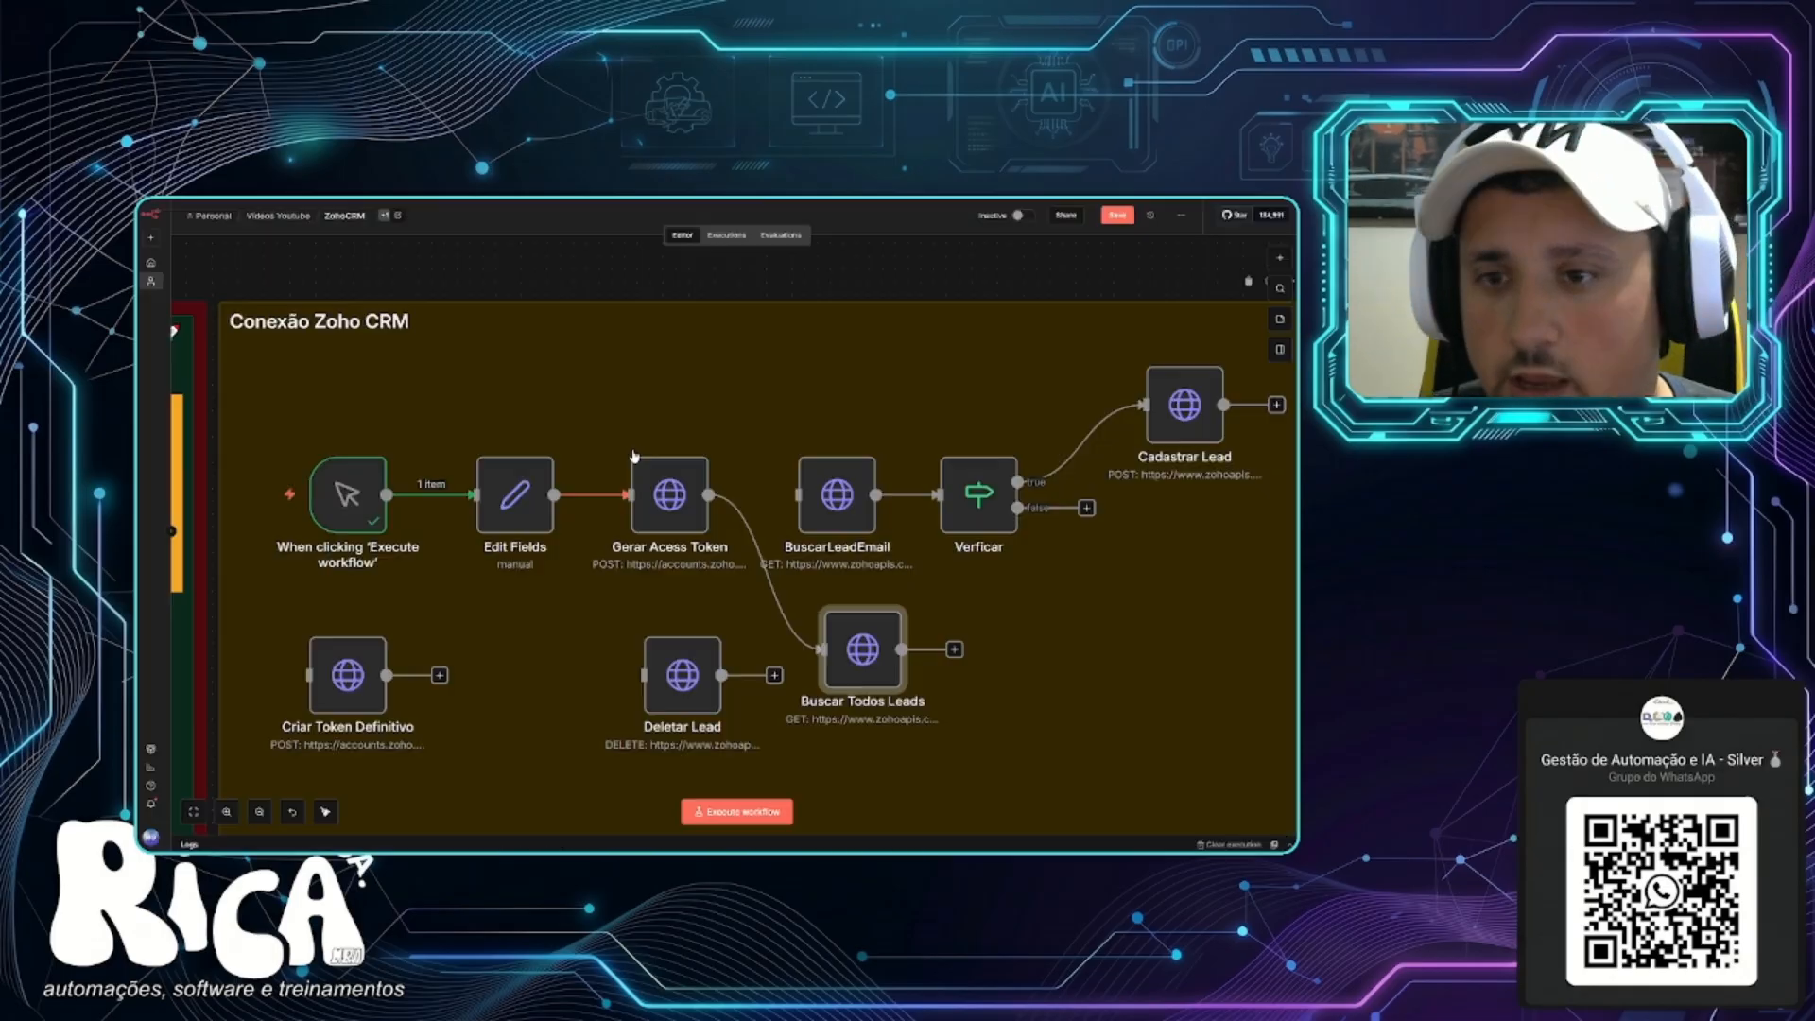
Execute the Gerar Acess Token and Buscar Todos Leads nodes, and examine the first lead record in the output.
click(636, 440)
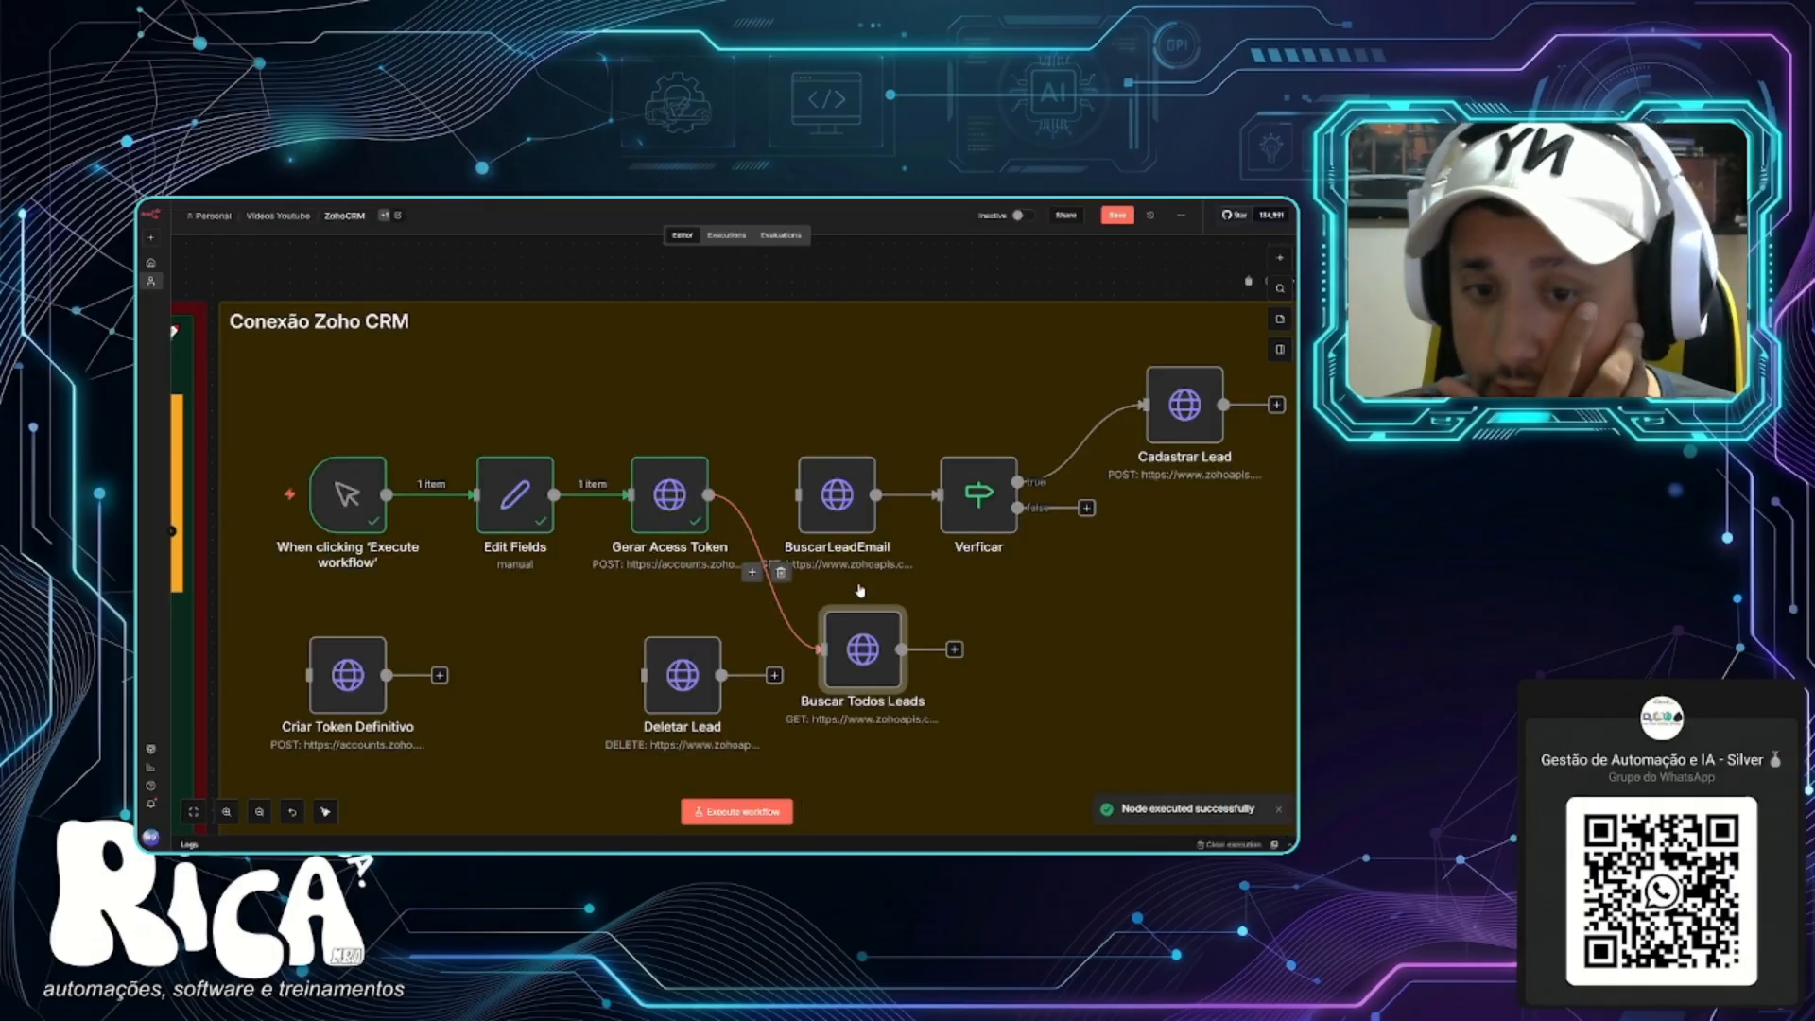
double_click(858, 650)
scroll(718, 605, down, 5)
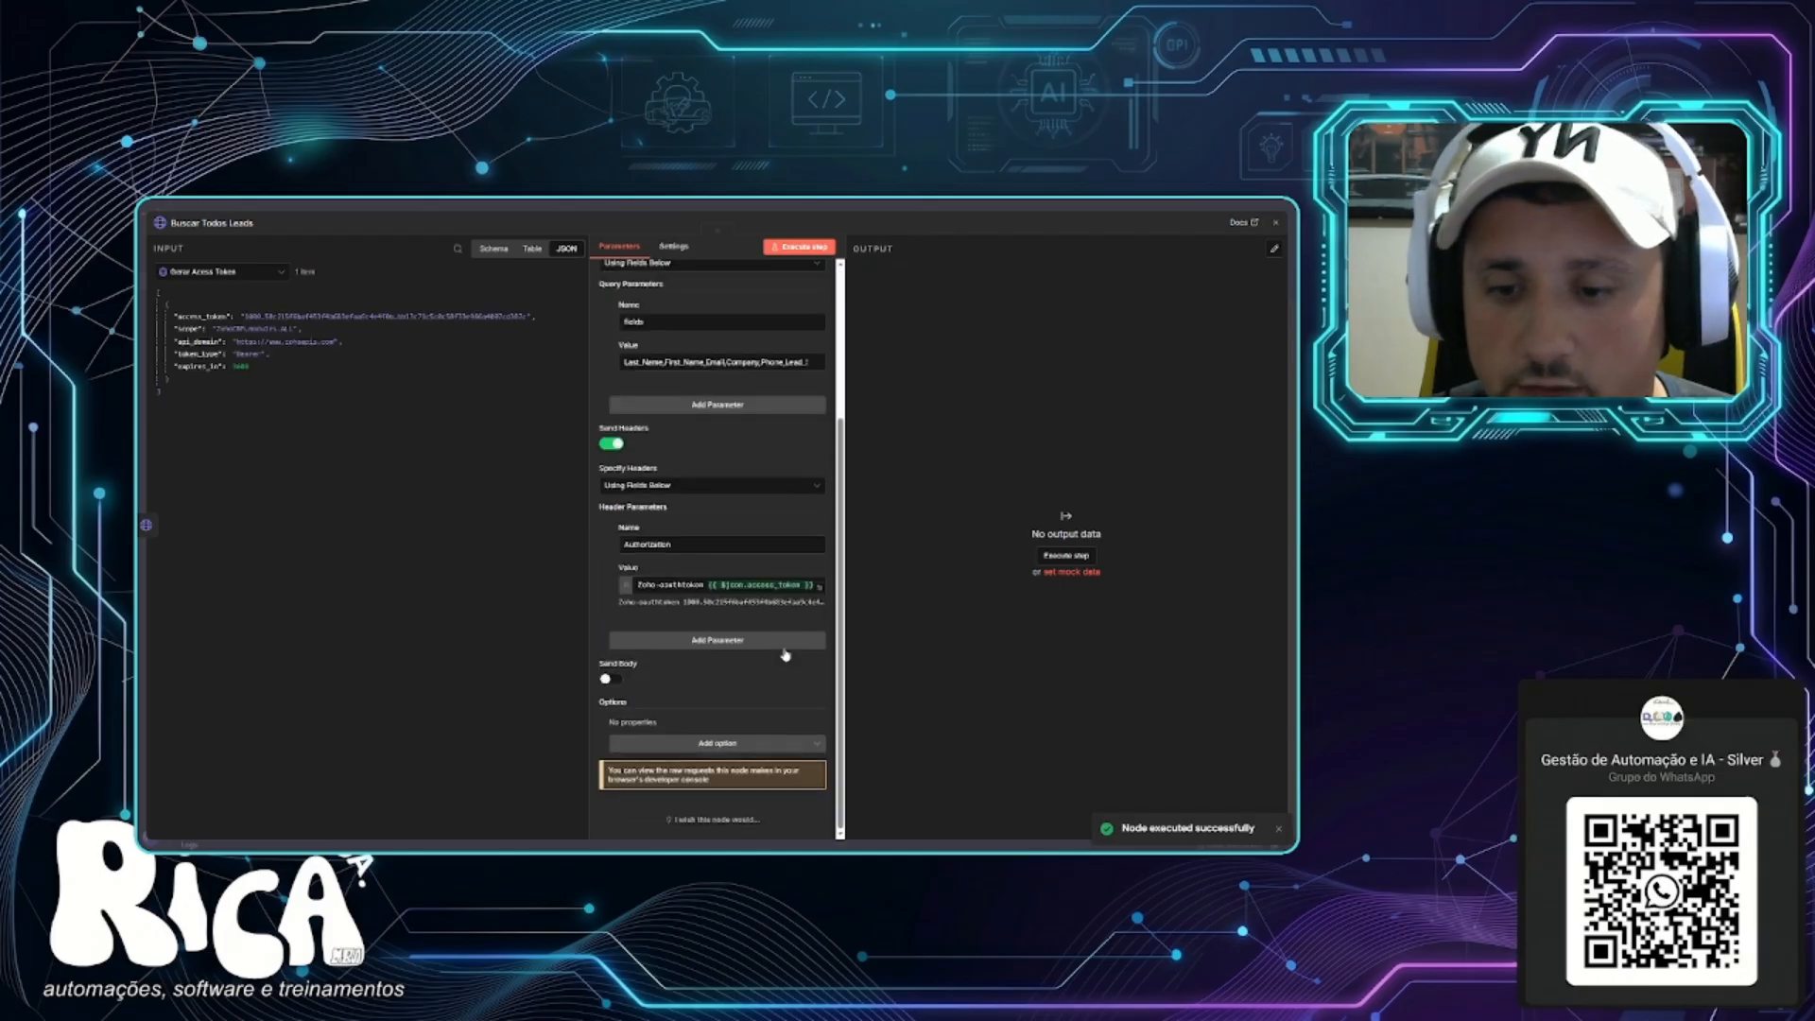
click(819, 585)
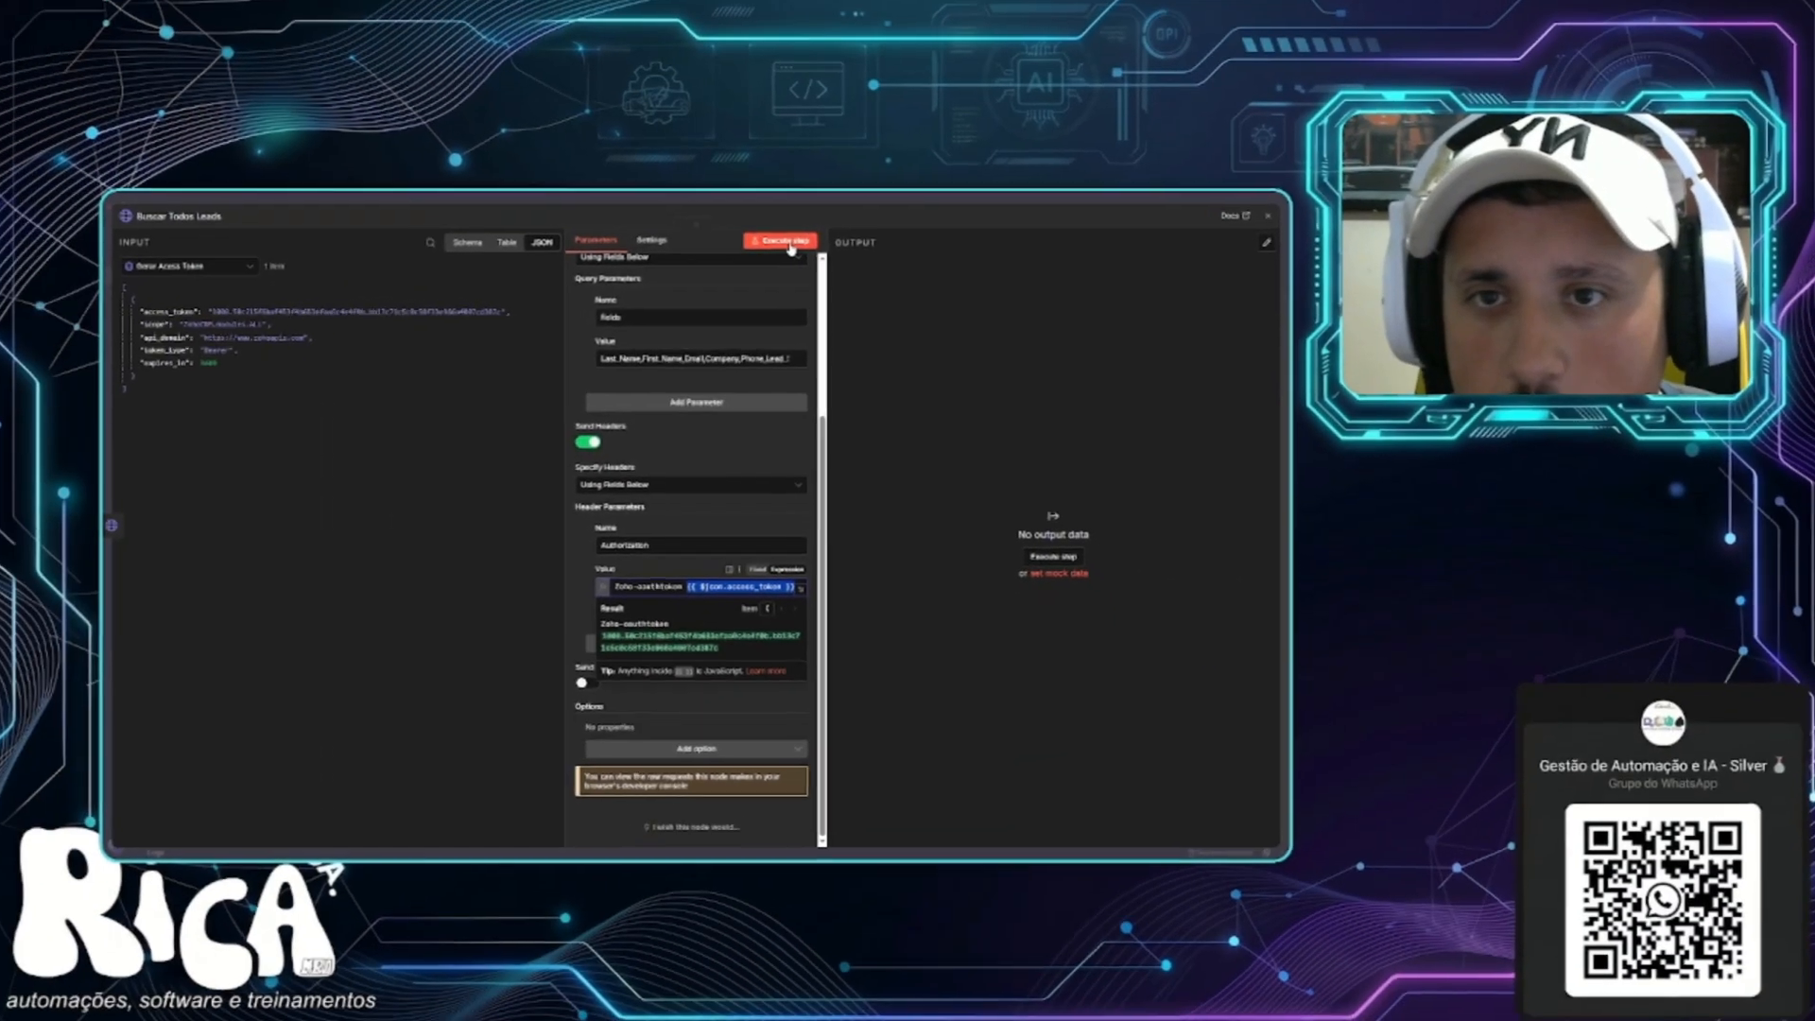
click(799, 247)
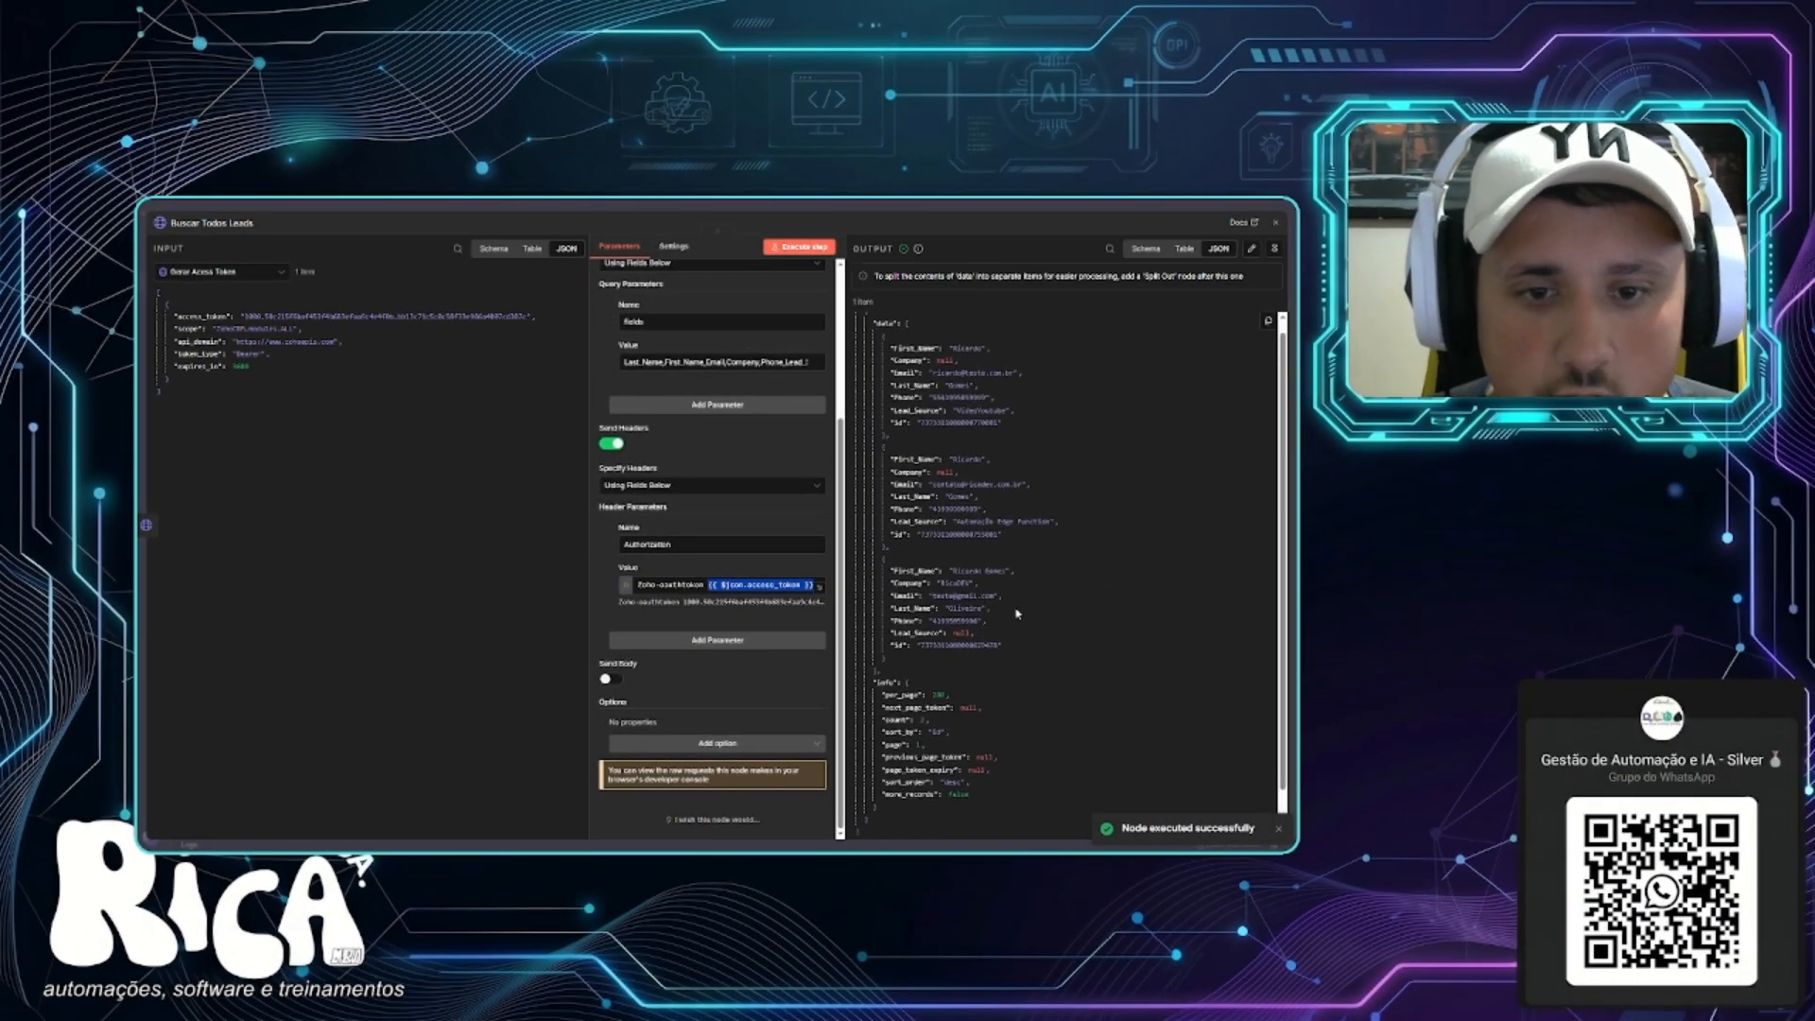
drag(1011, 685, 875, 367)
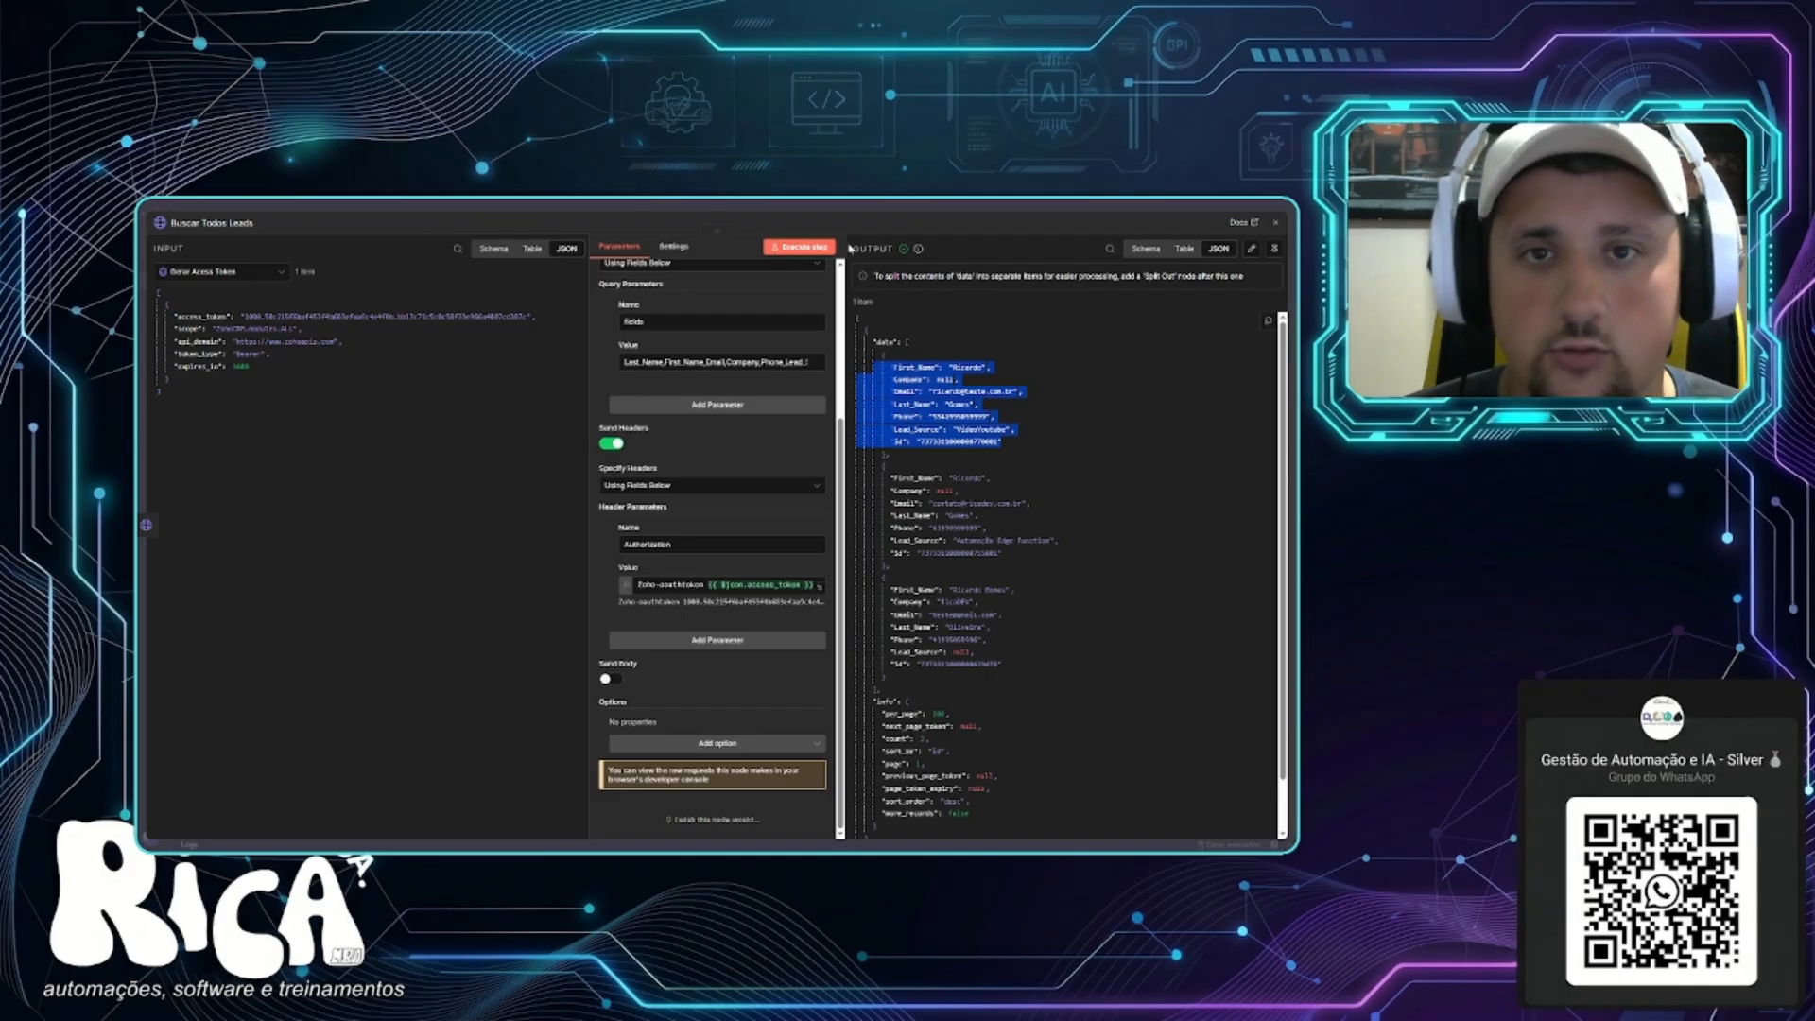
click(852, 203)
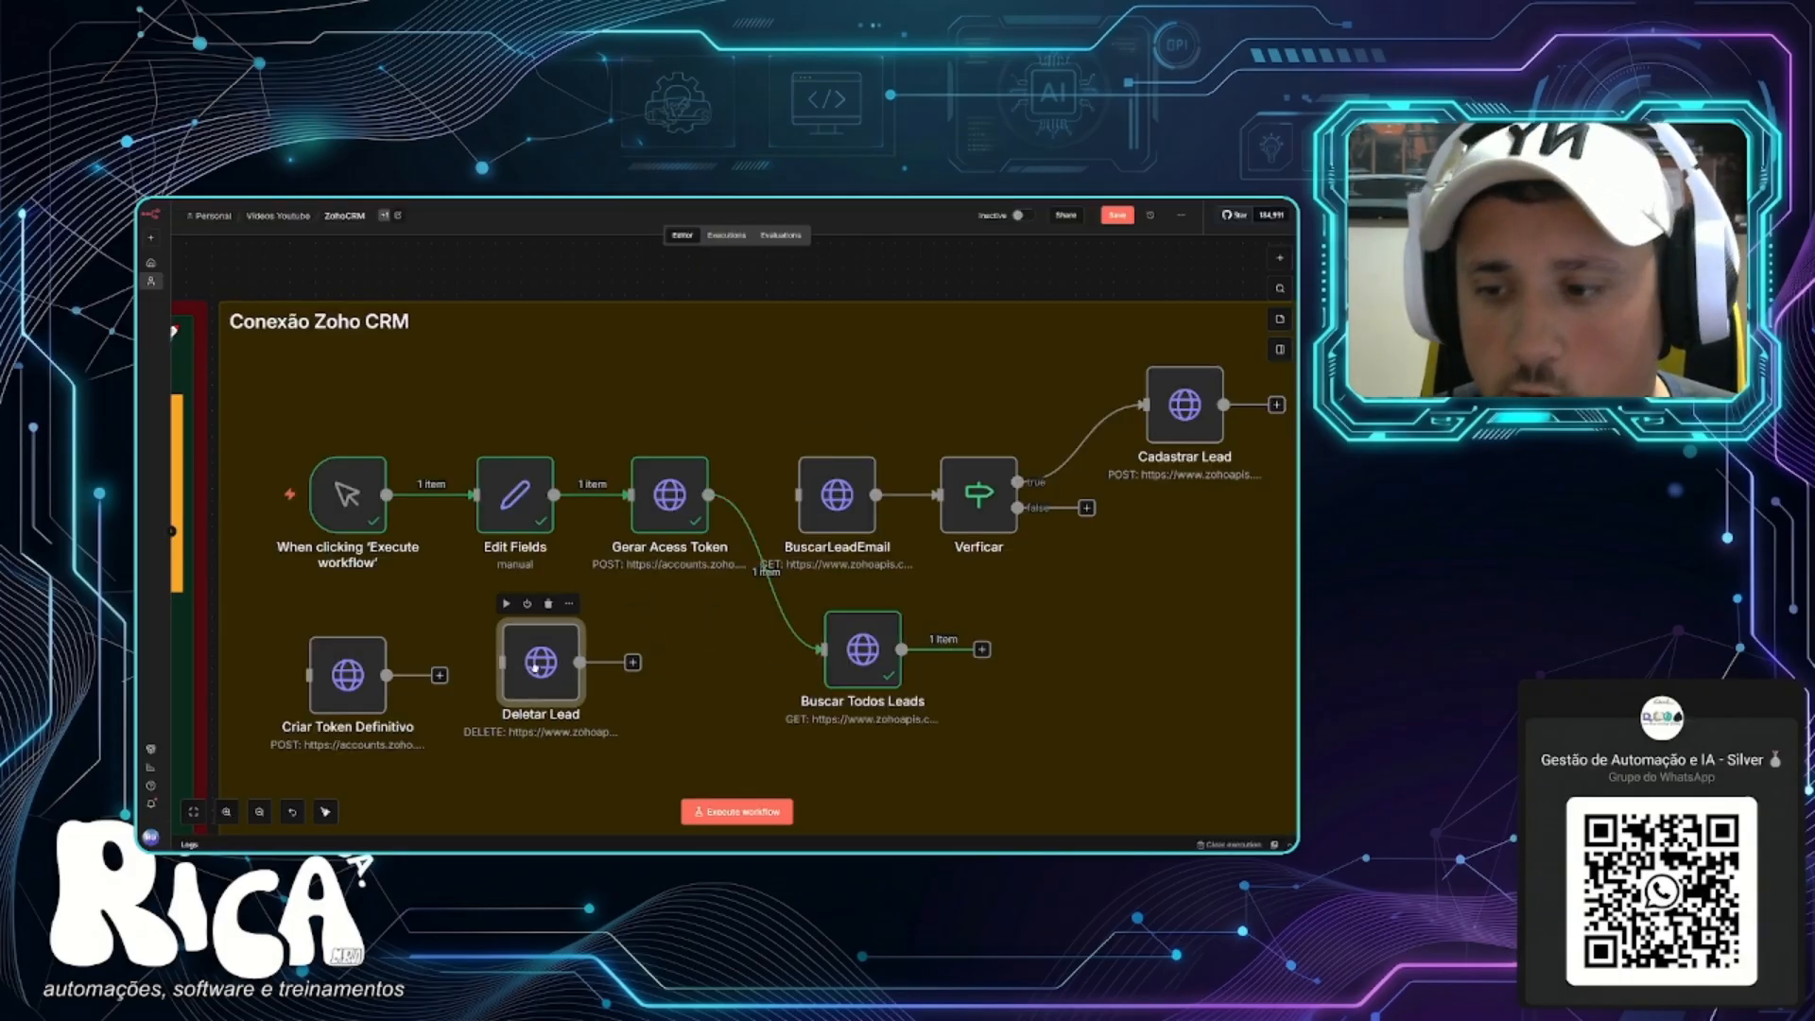
Open the Deletar Lead node and check its DELETE method and the lead ID at the end of its URL.
double_click(547, 681)
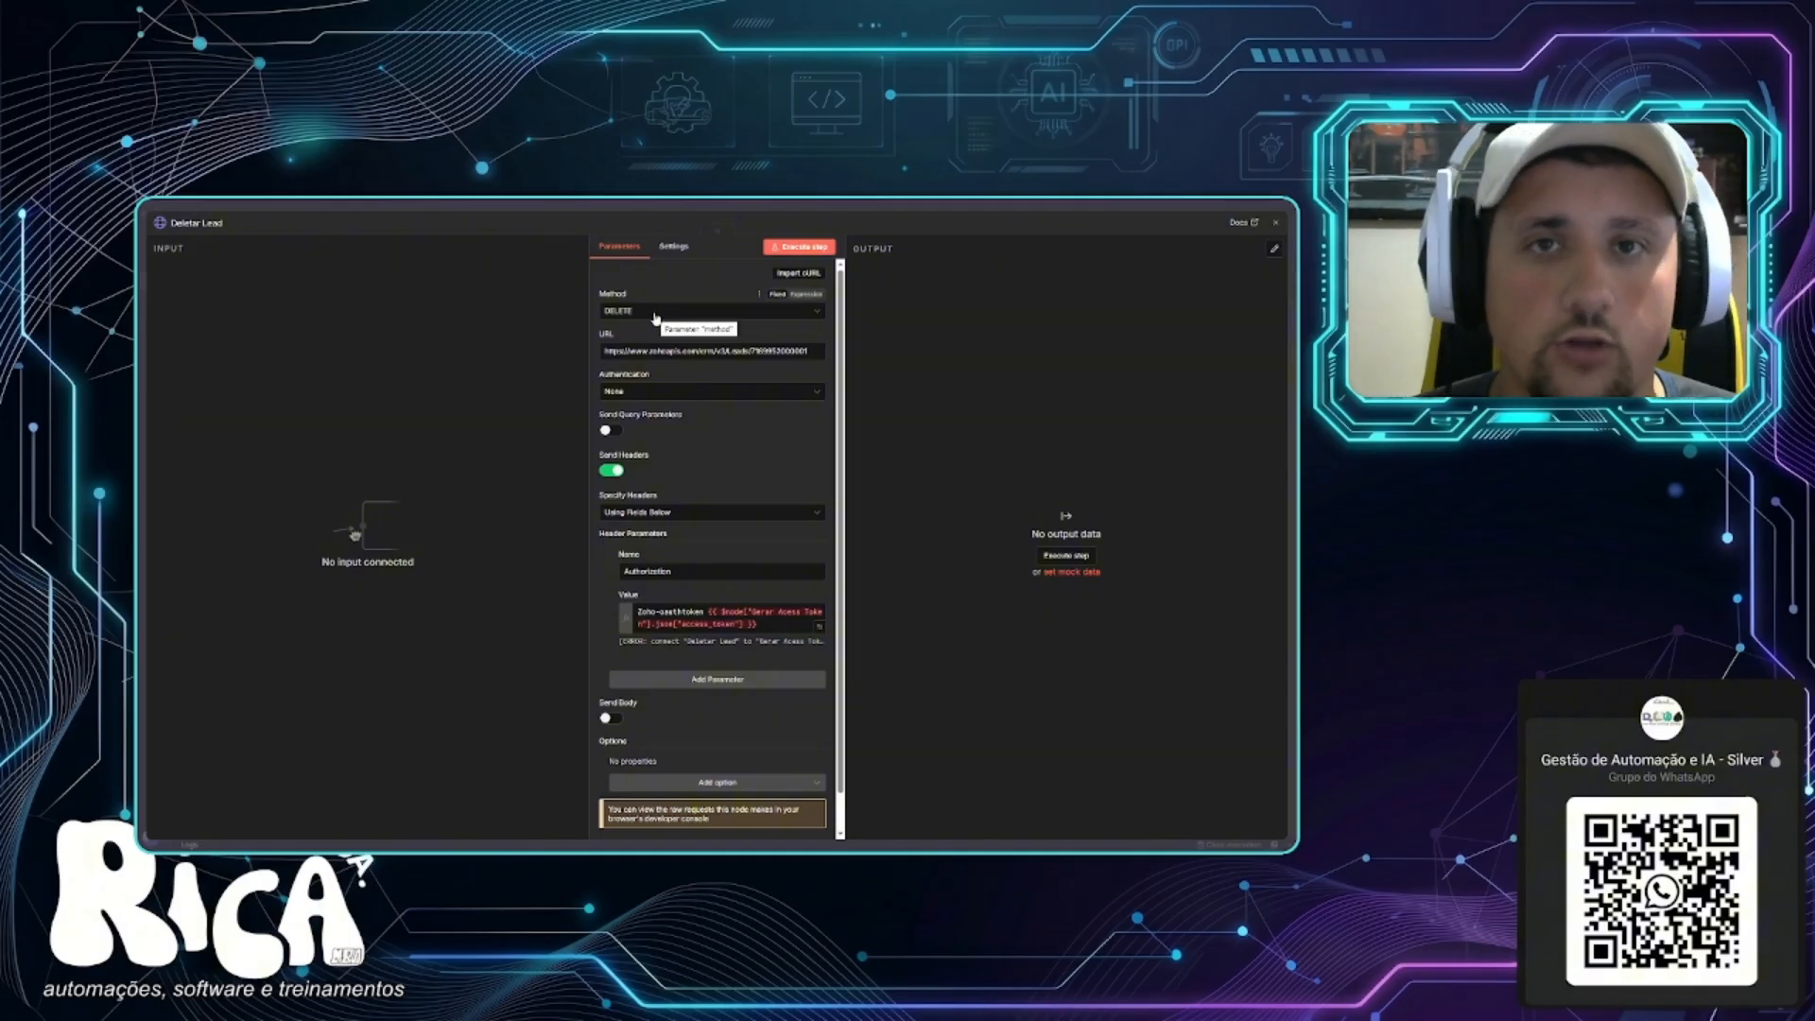
double_click(775, 351)
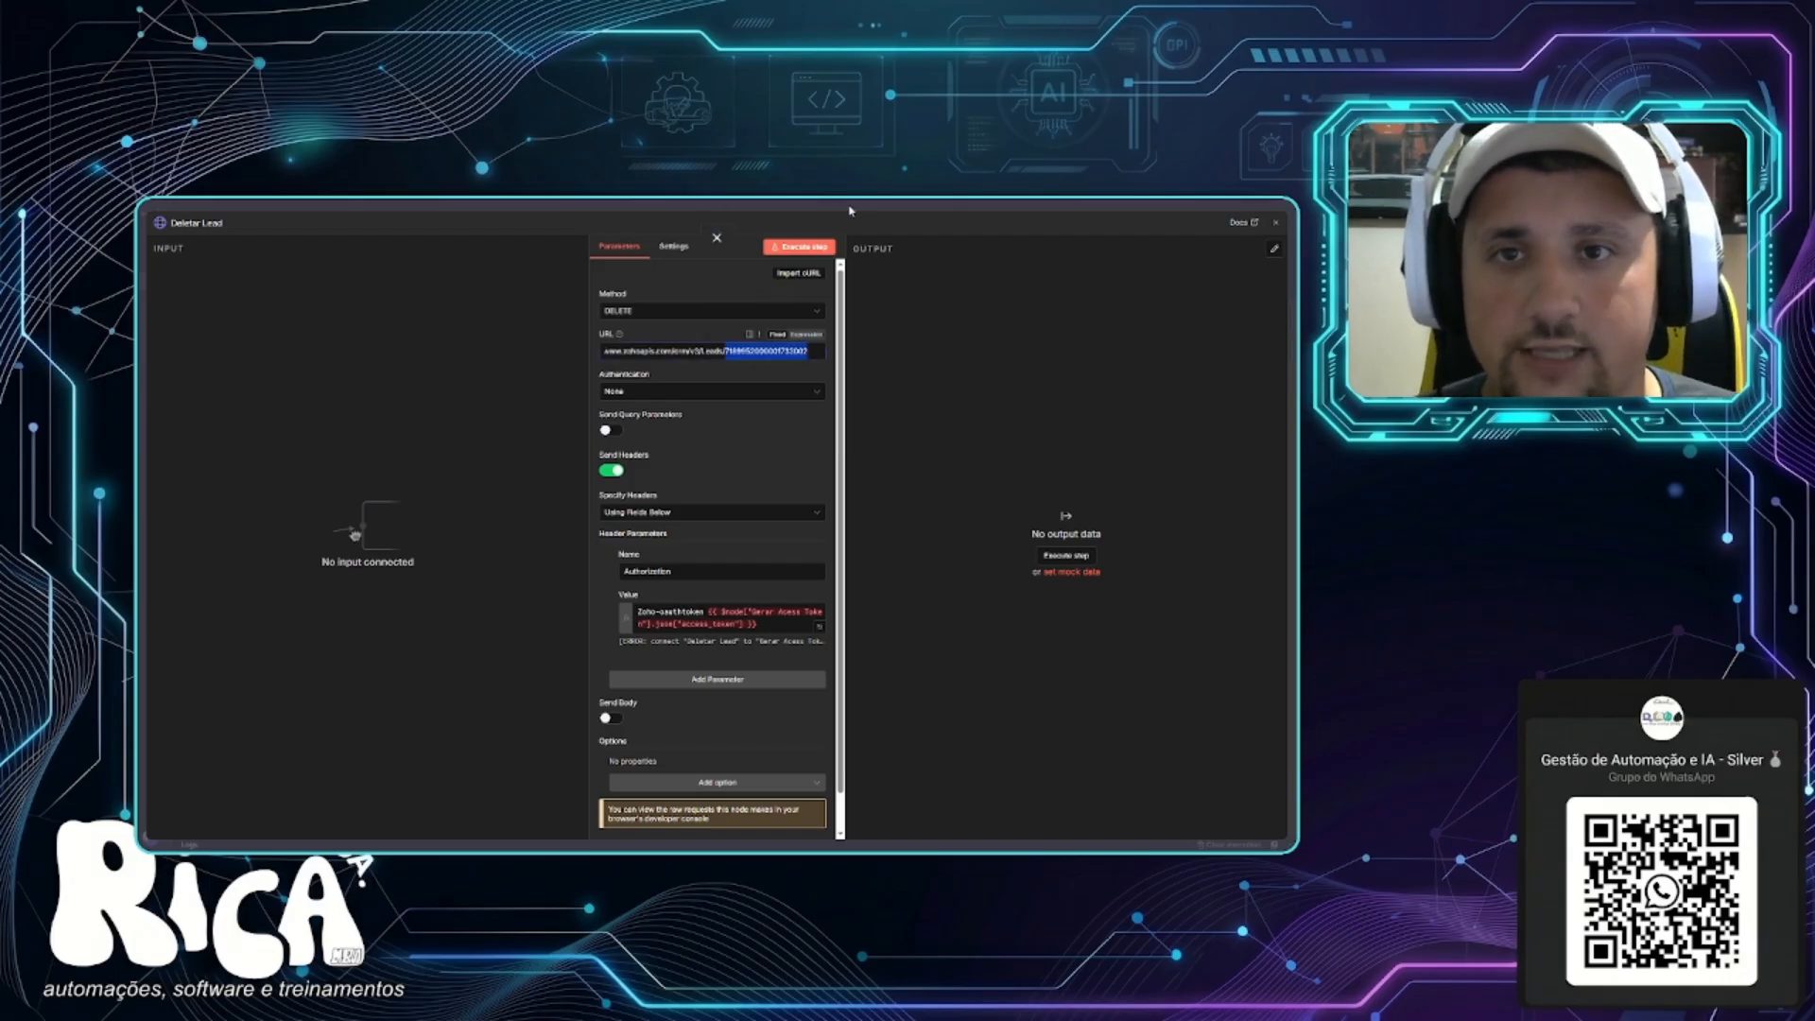
click(957, 313)
key(Escape)
Copy the first lead's id value from the Buscar Todos Leads node's output.
double_click(859, 645)
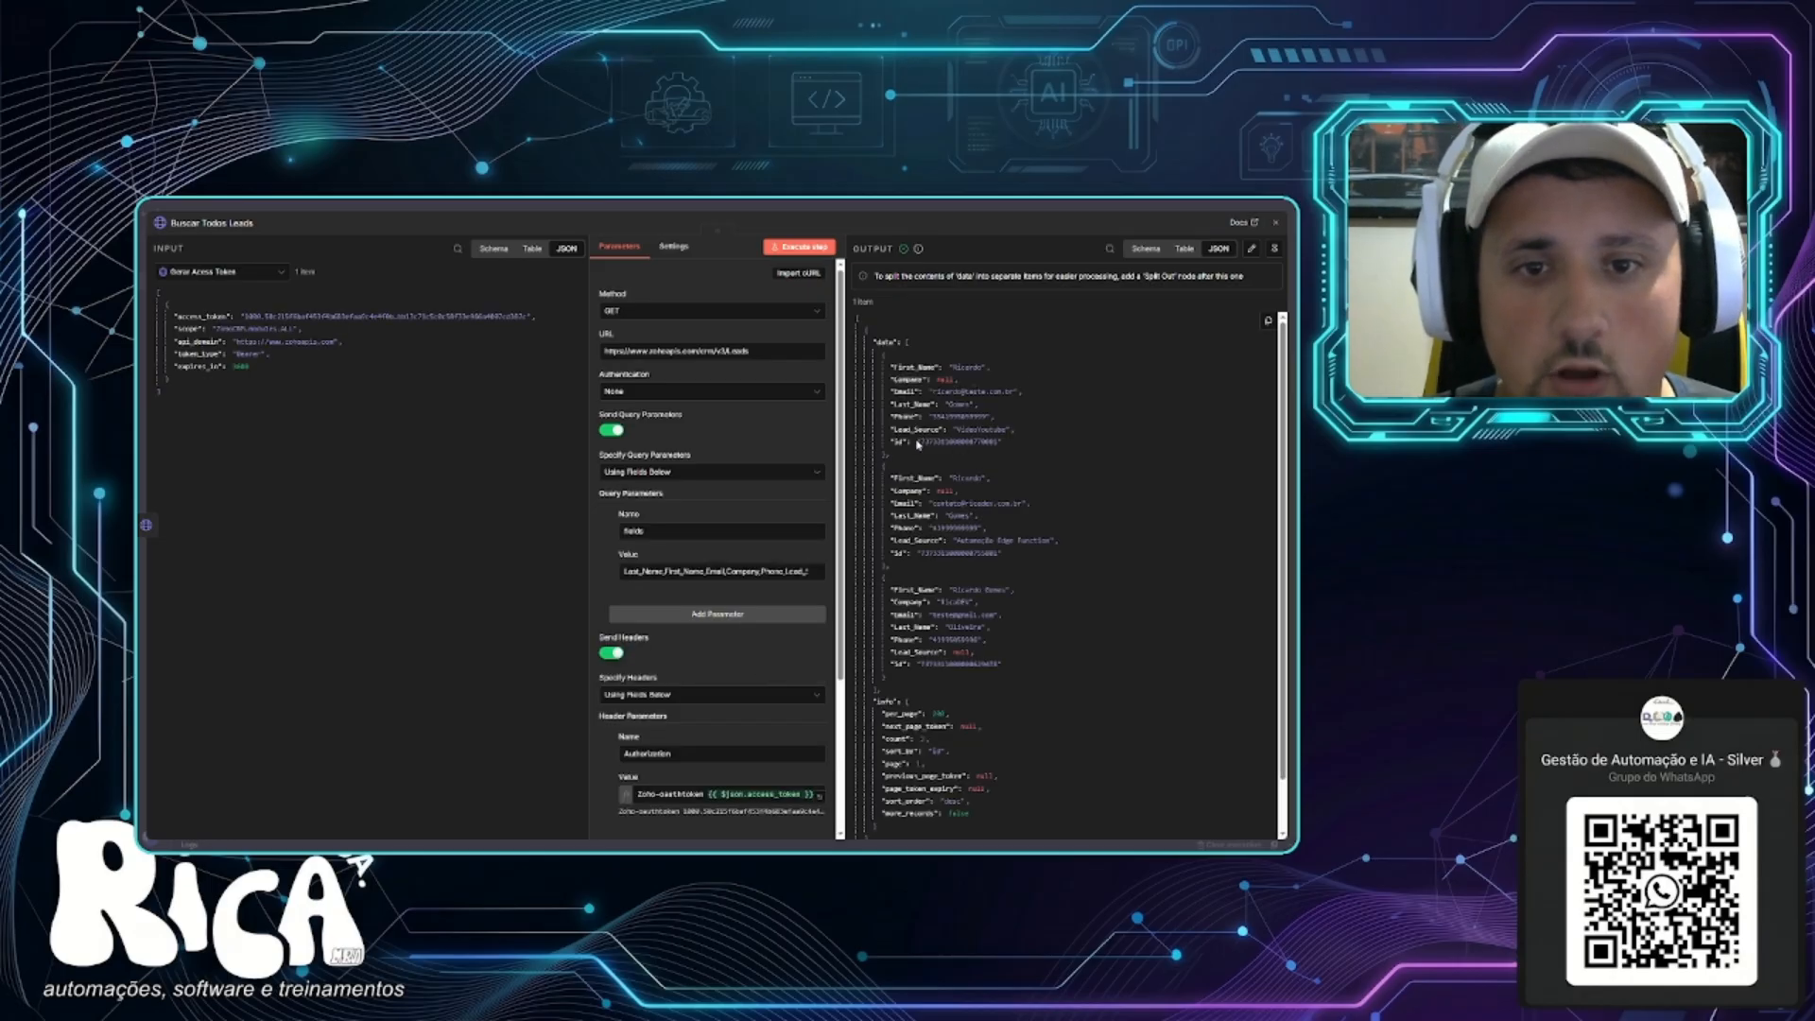
drag(922, 440, 998, 444)
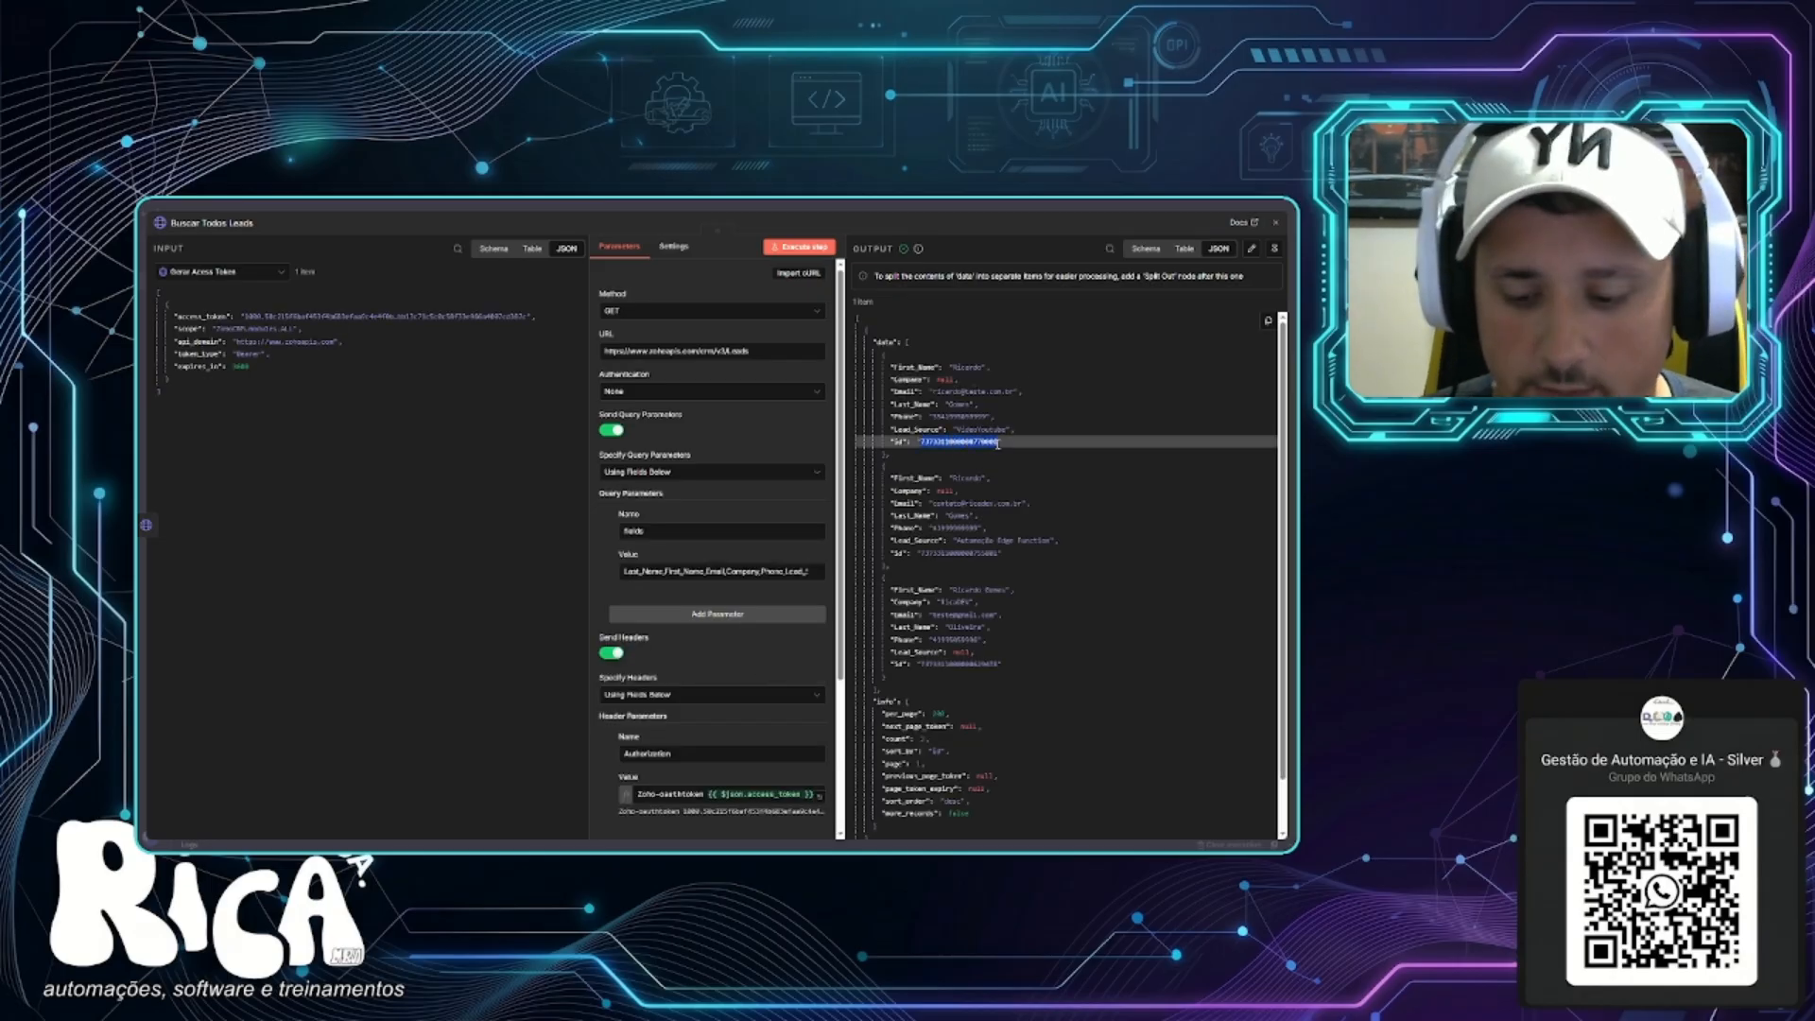
key(Escape)
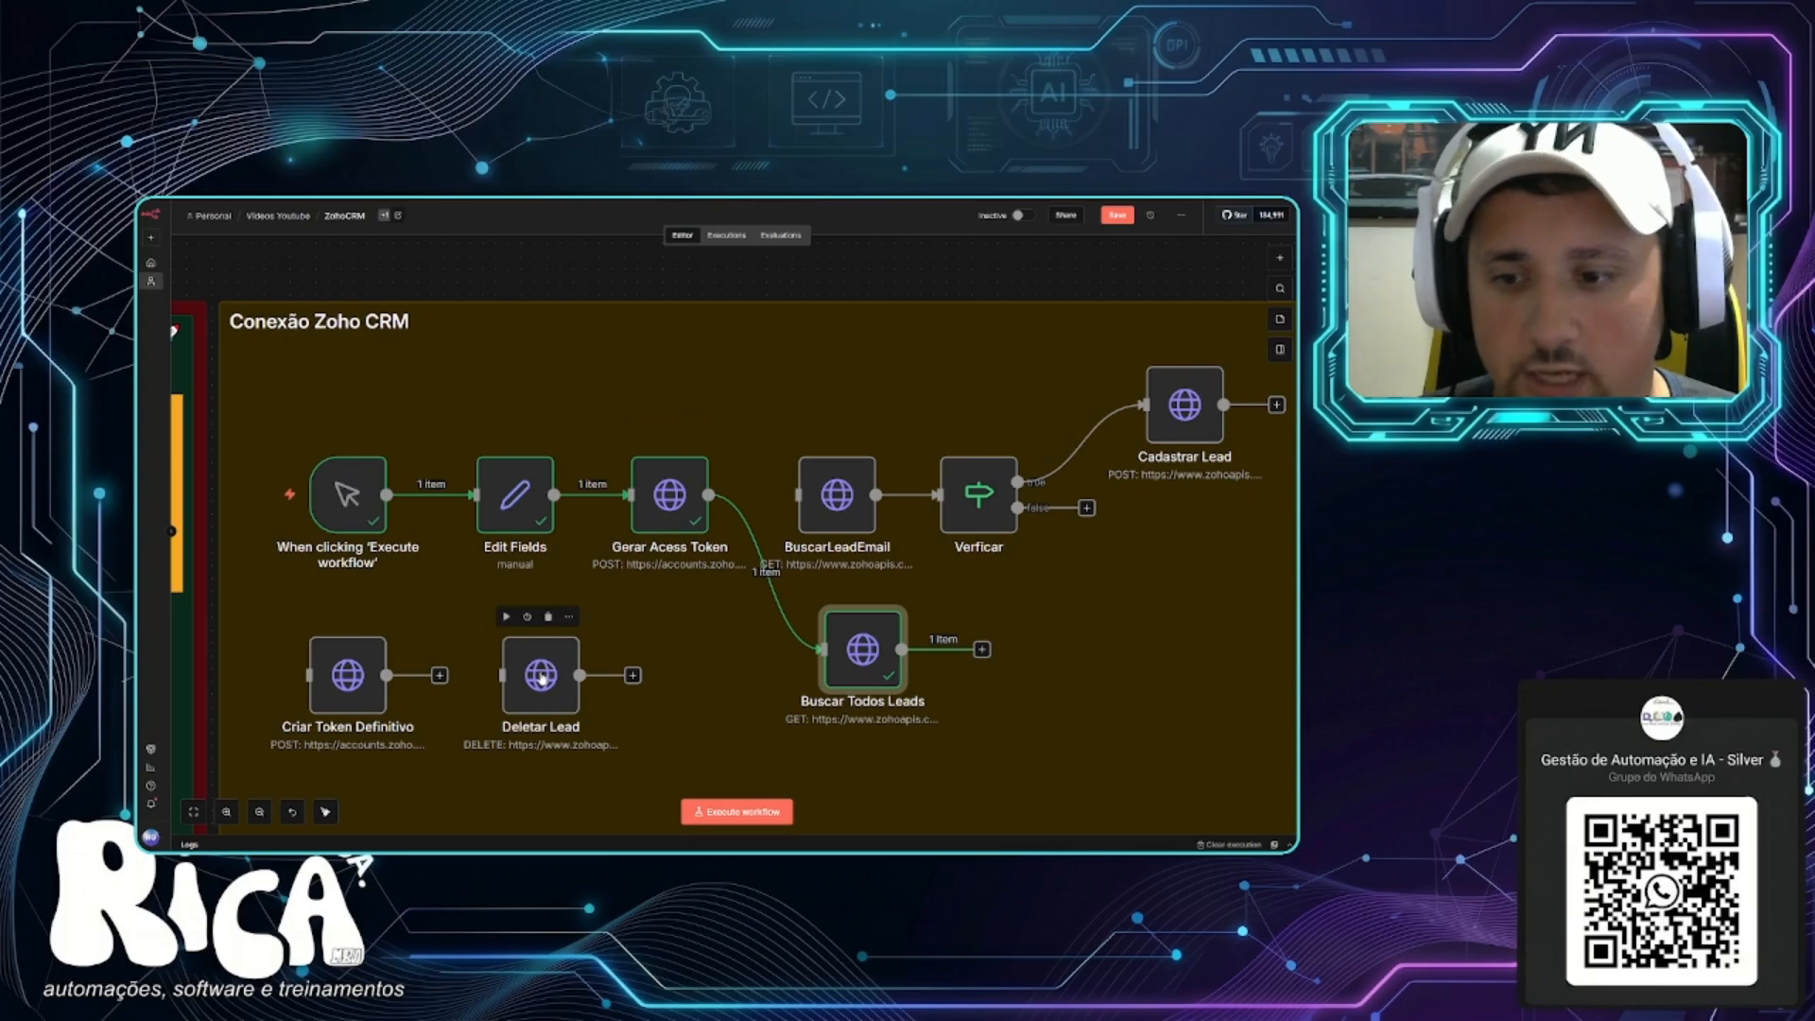
Connect the Deletar Lead node to the output of Buscar Todos Leads and open its parameters.
drag(588, 670, 1042, 653)
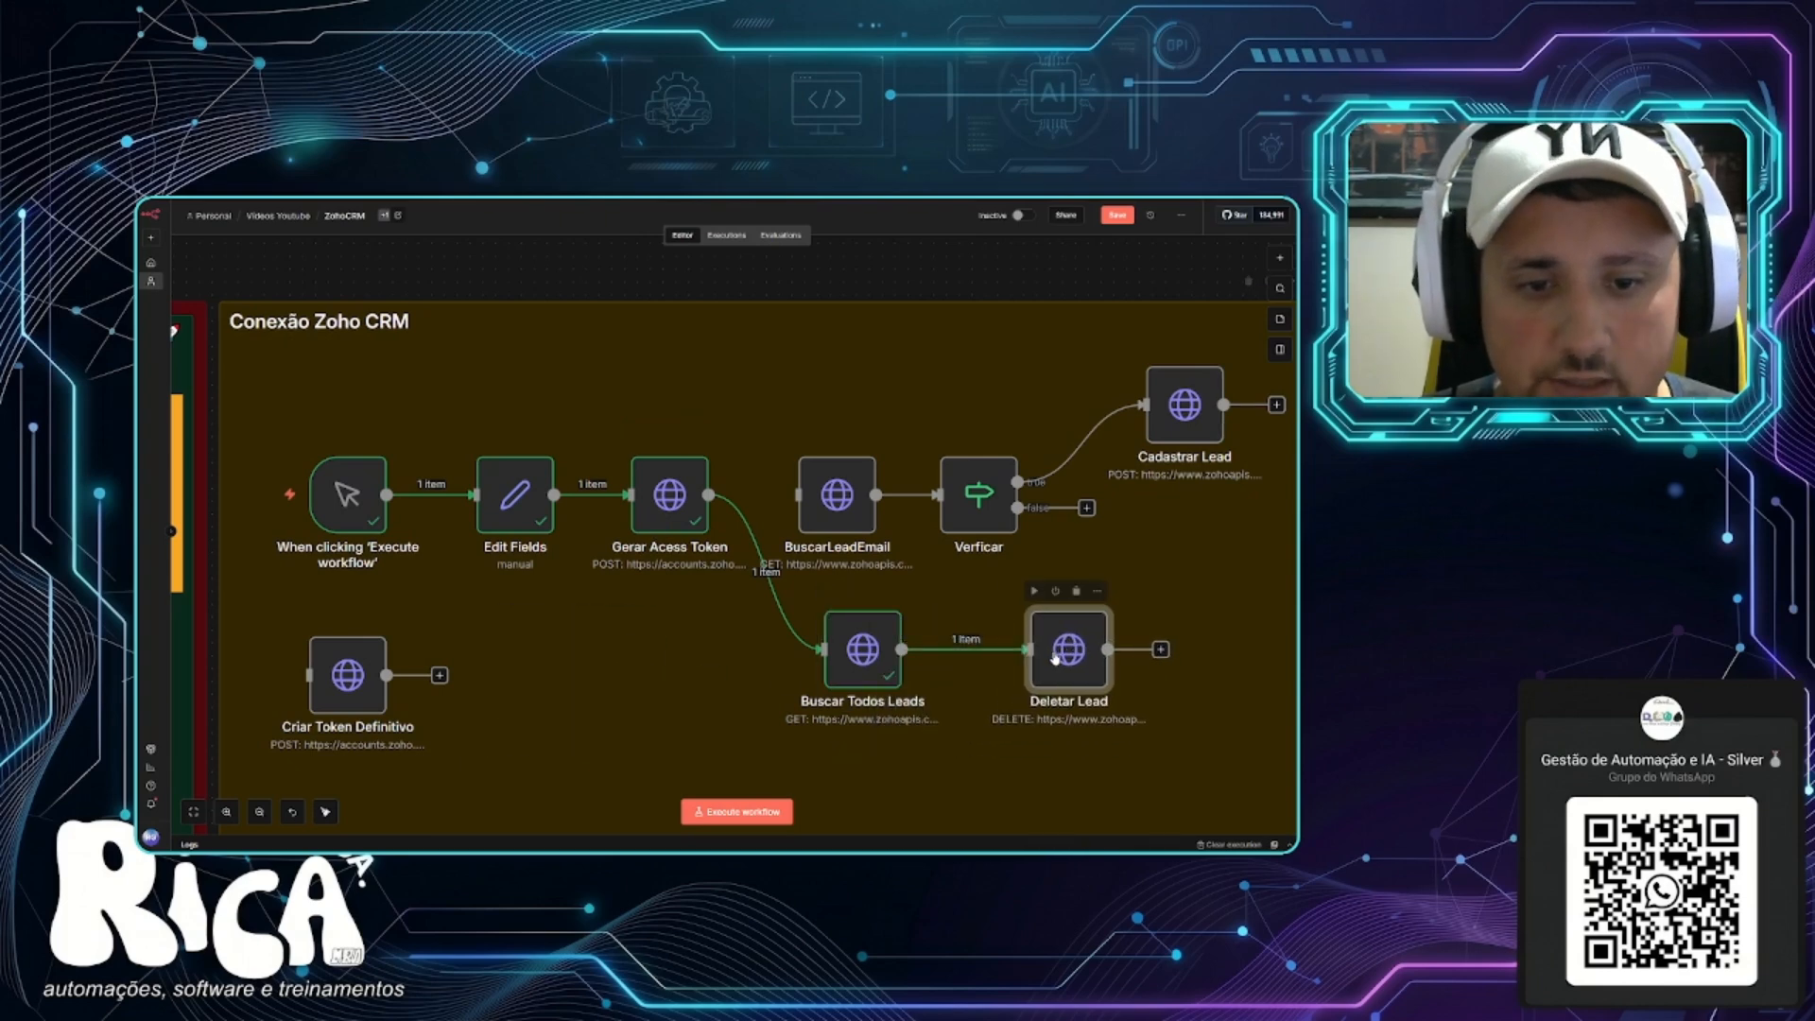
double_click(1059, 657)
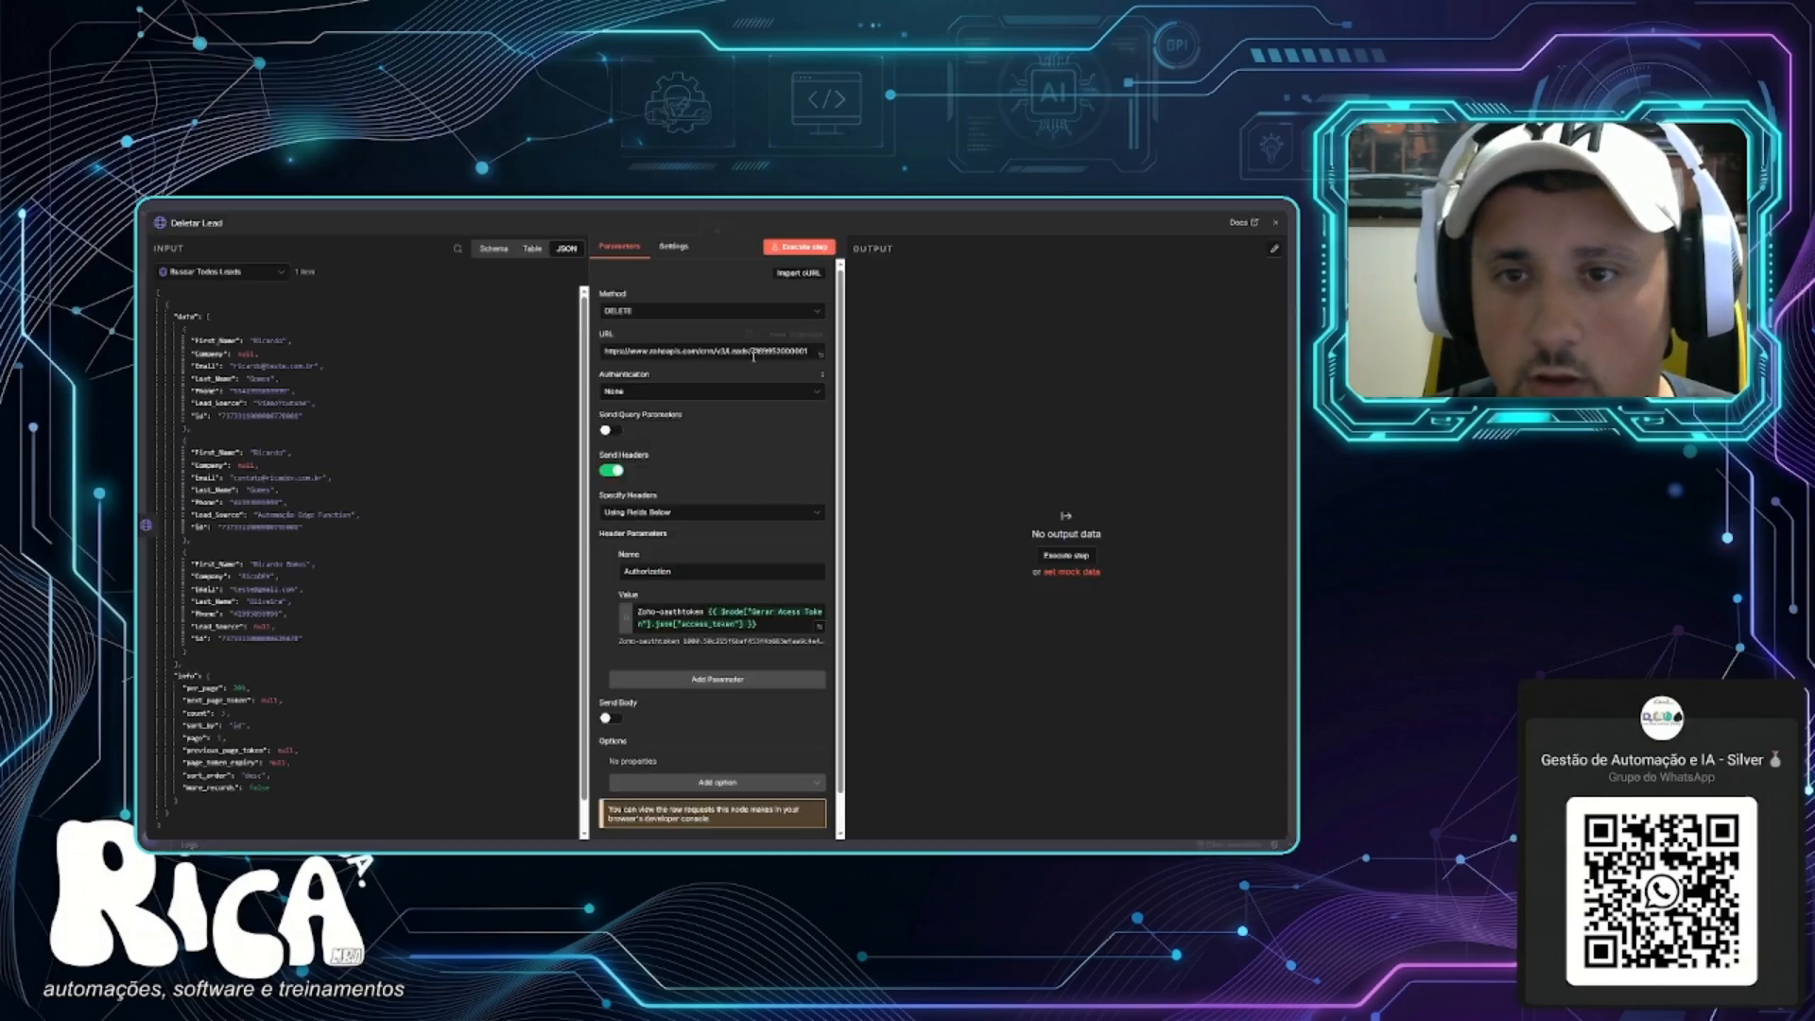
Replace the fixed lead ID in the Deletar Lead URL with the expression {{ $json.data[0].id }} from the first lead in the input.
key(BackSpace)
click(806, 335)
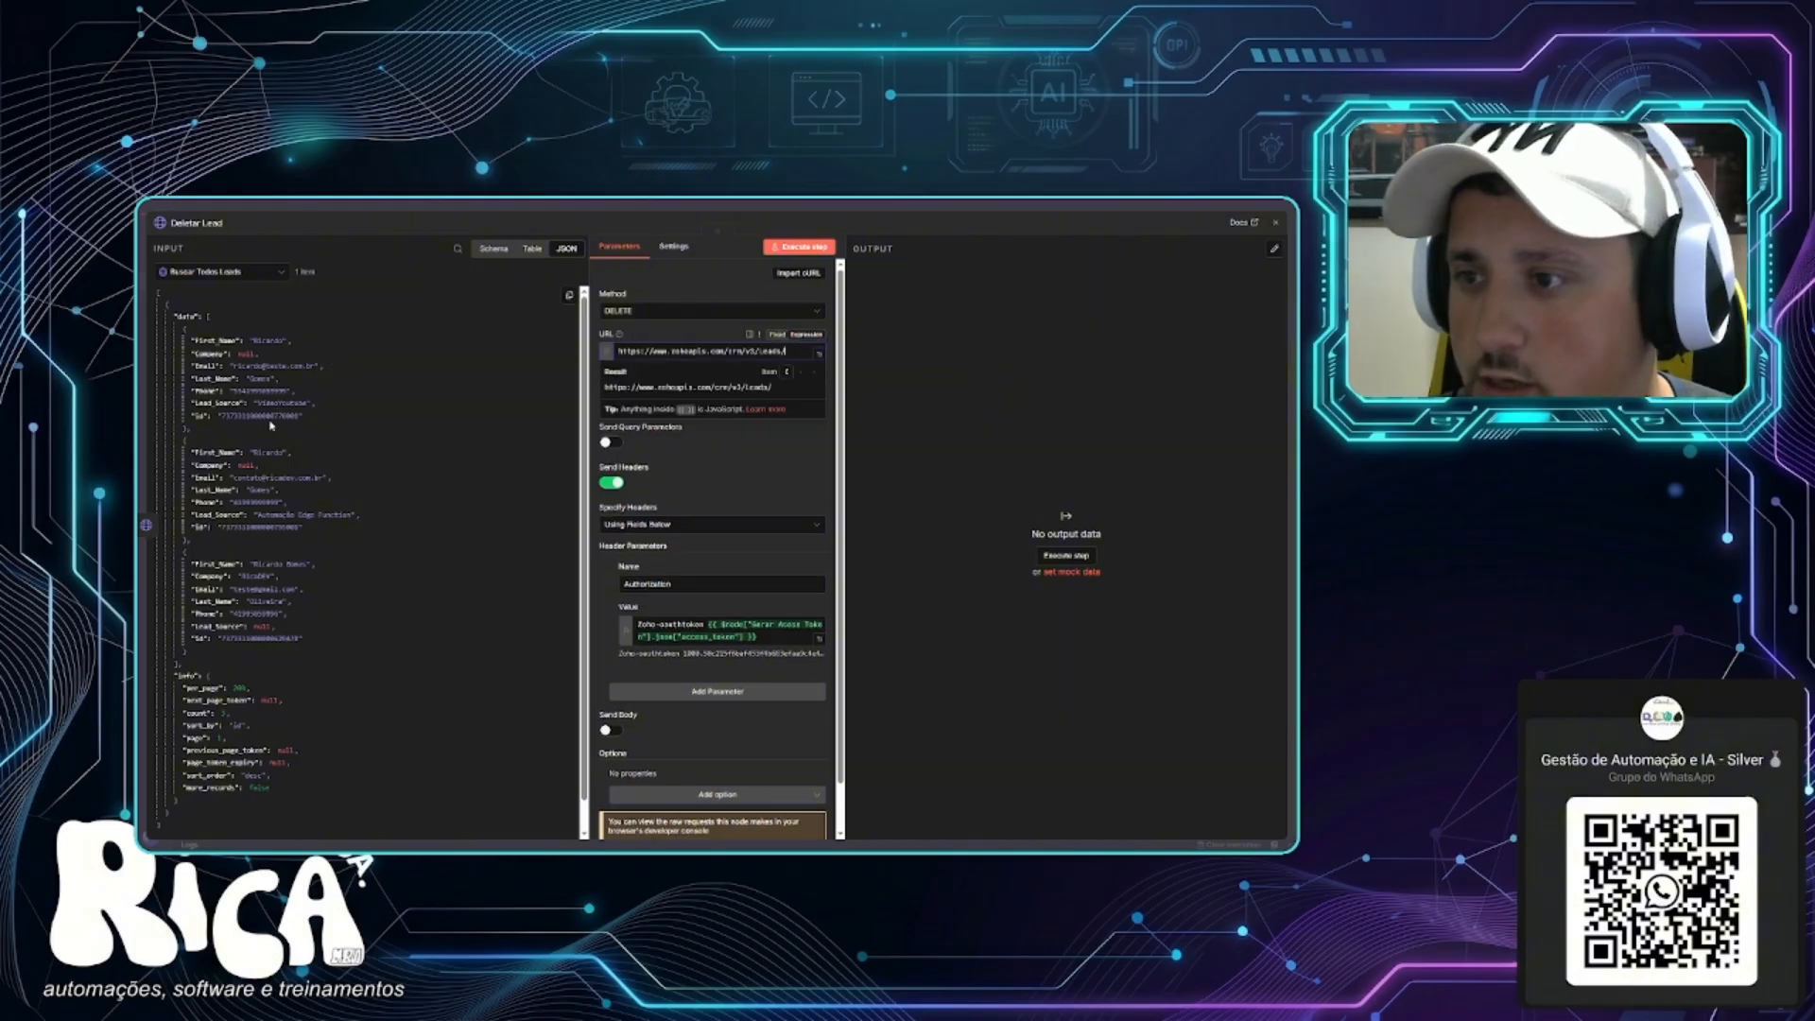
drag(248, 415, 806, 363)
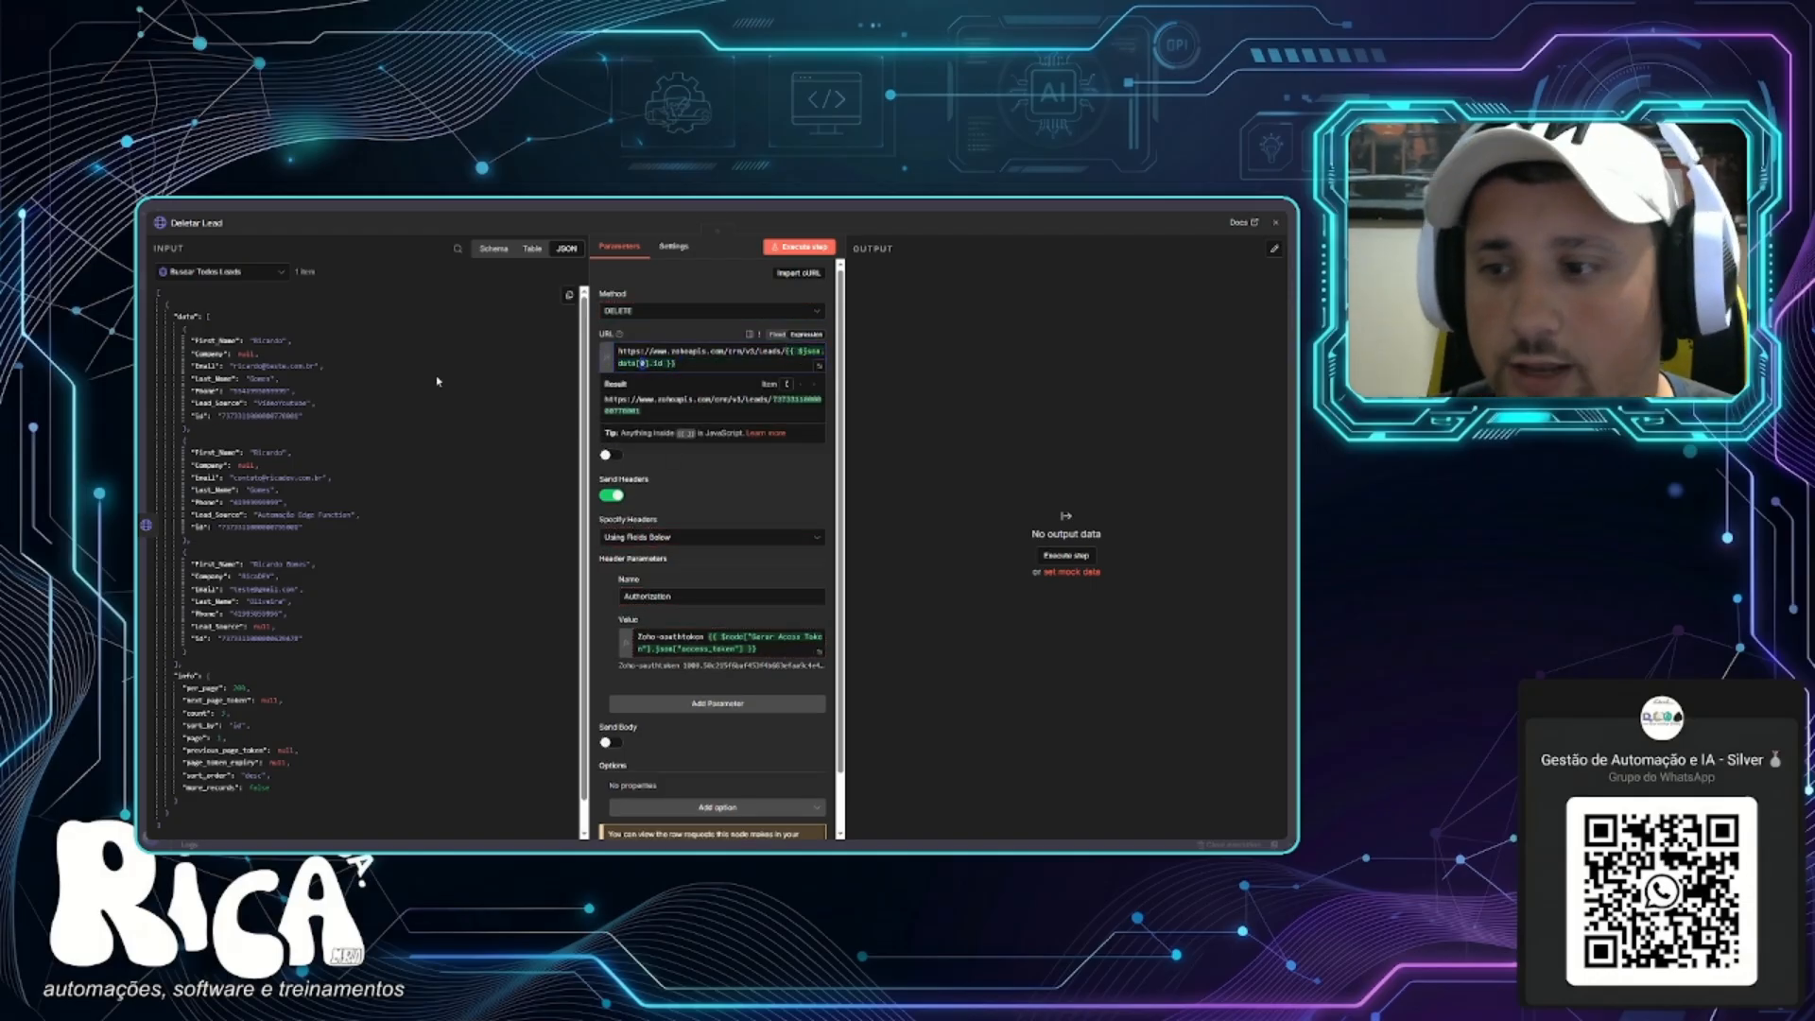
Execute the Deletar Lead node, check the code, message and status in its output, and return to the workflow canvas.
click(800, 247)
drag(925, 366, 984, 432)
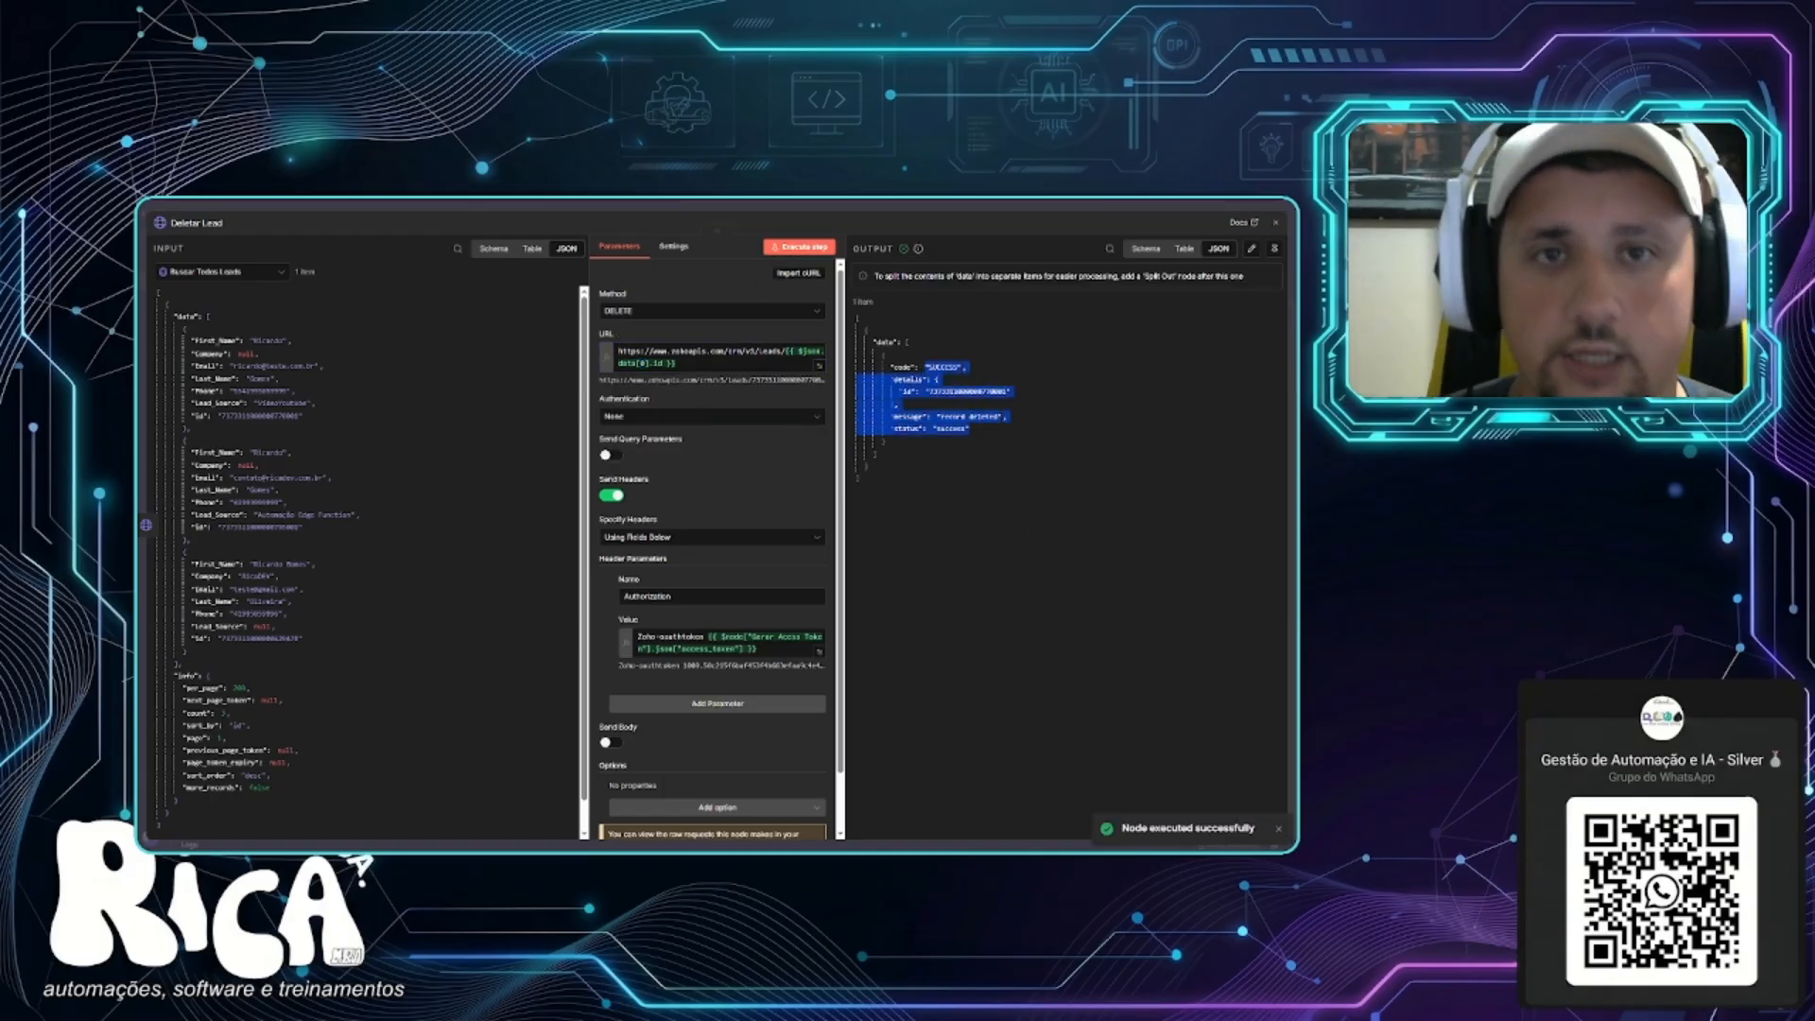
click(1161, 207)
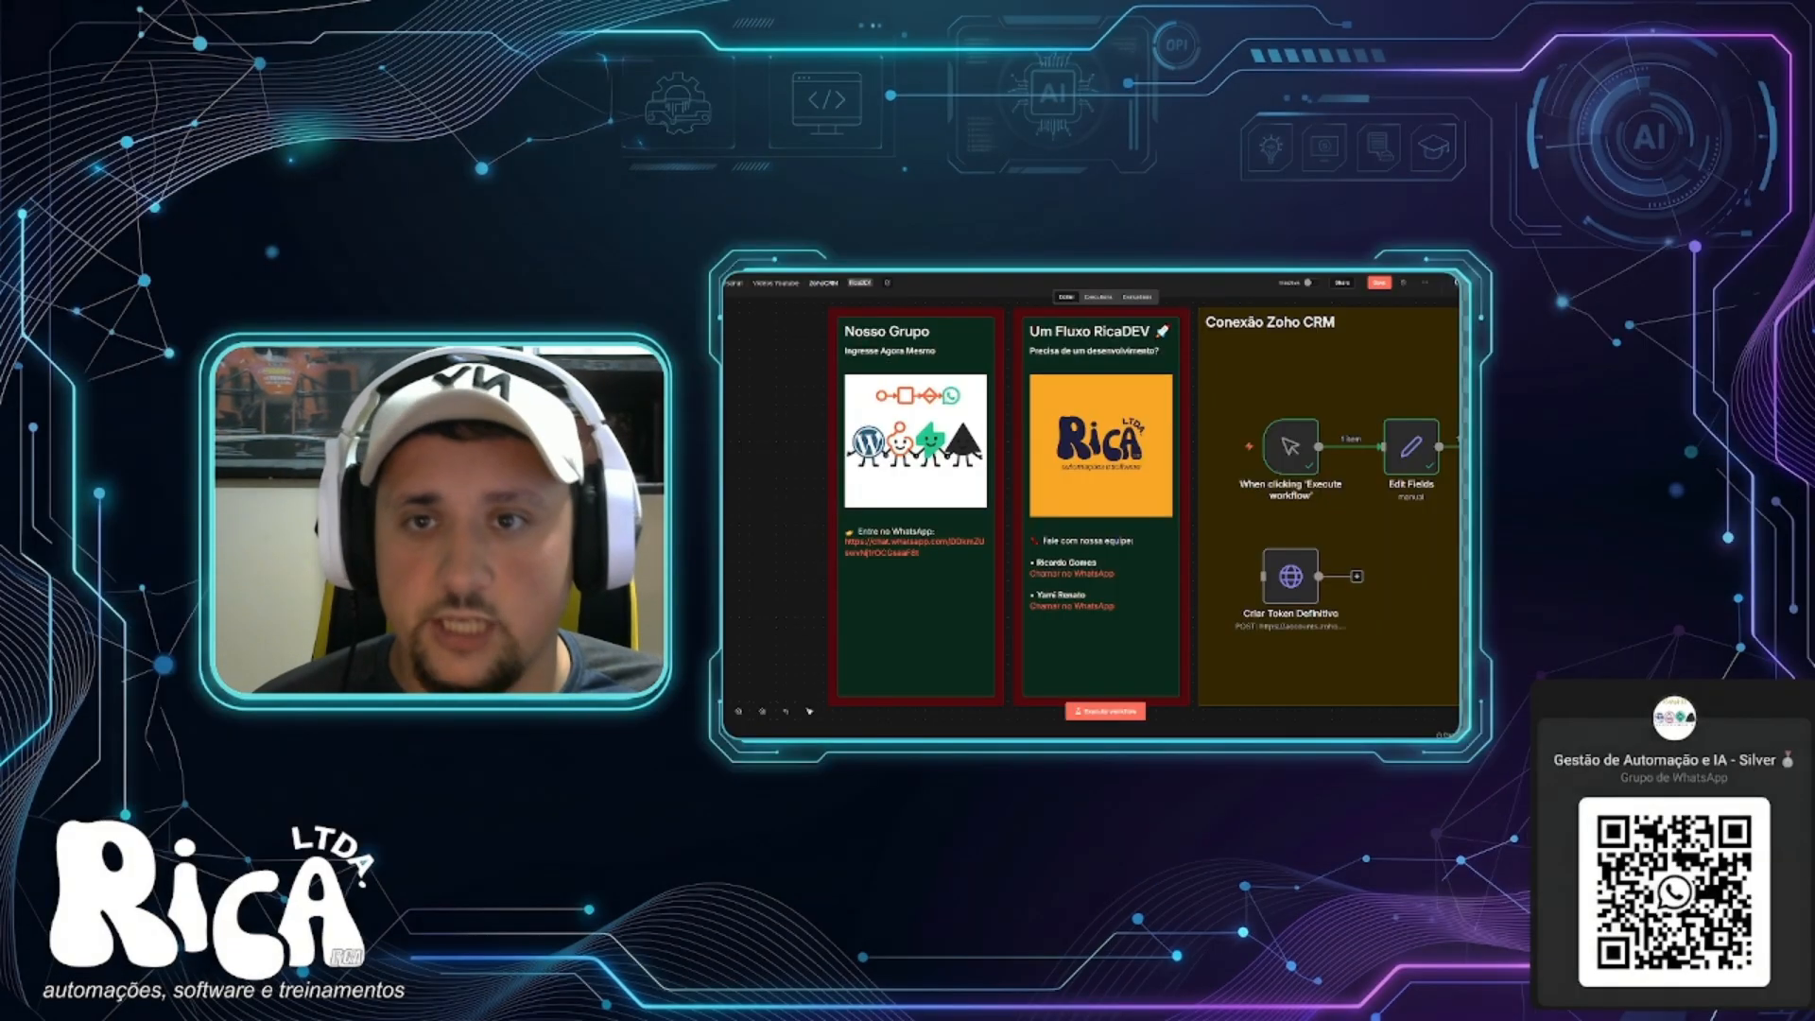
Switch to the Zoho CRM API documentation and examine the Insert or Update Records (Upsert) page's request details, sample input, sample response and error codes.
key(F11)
click(1148, 278)
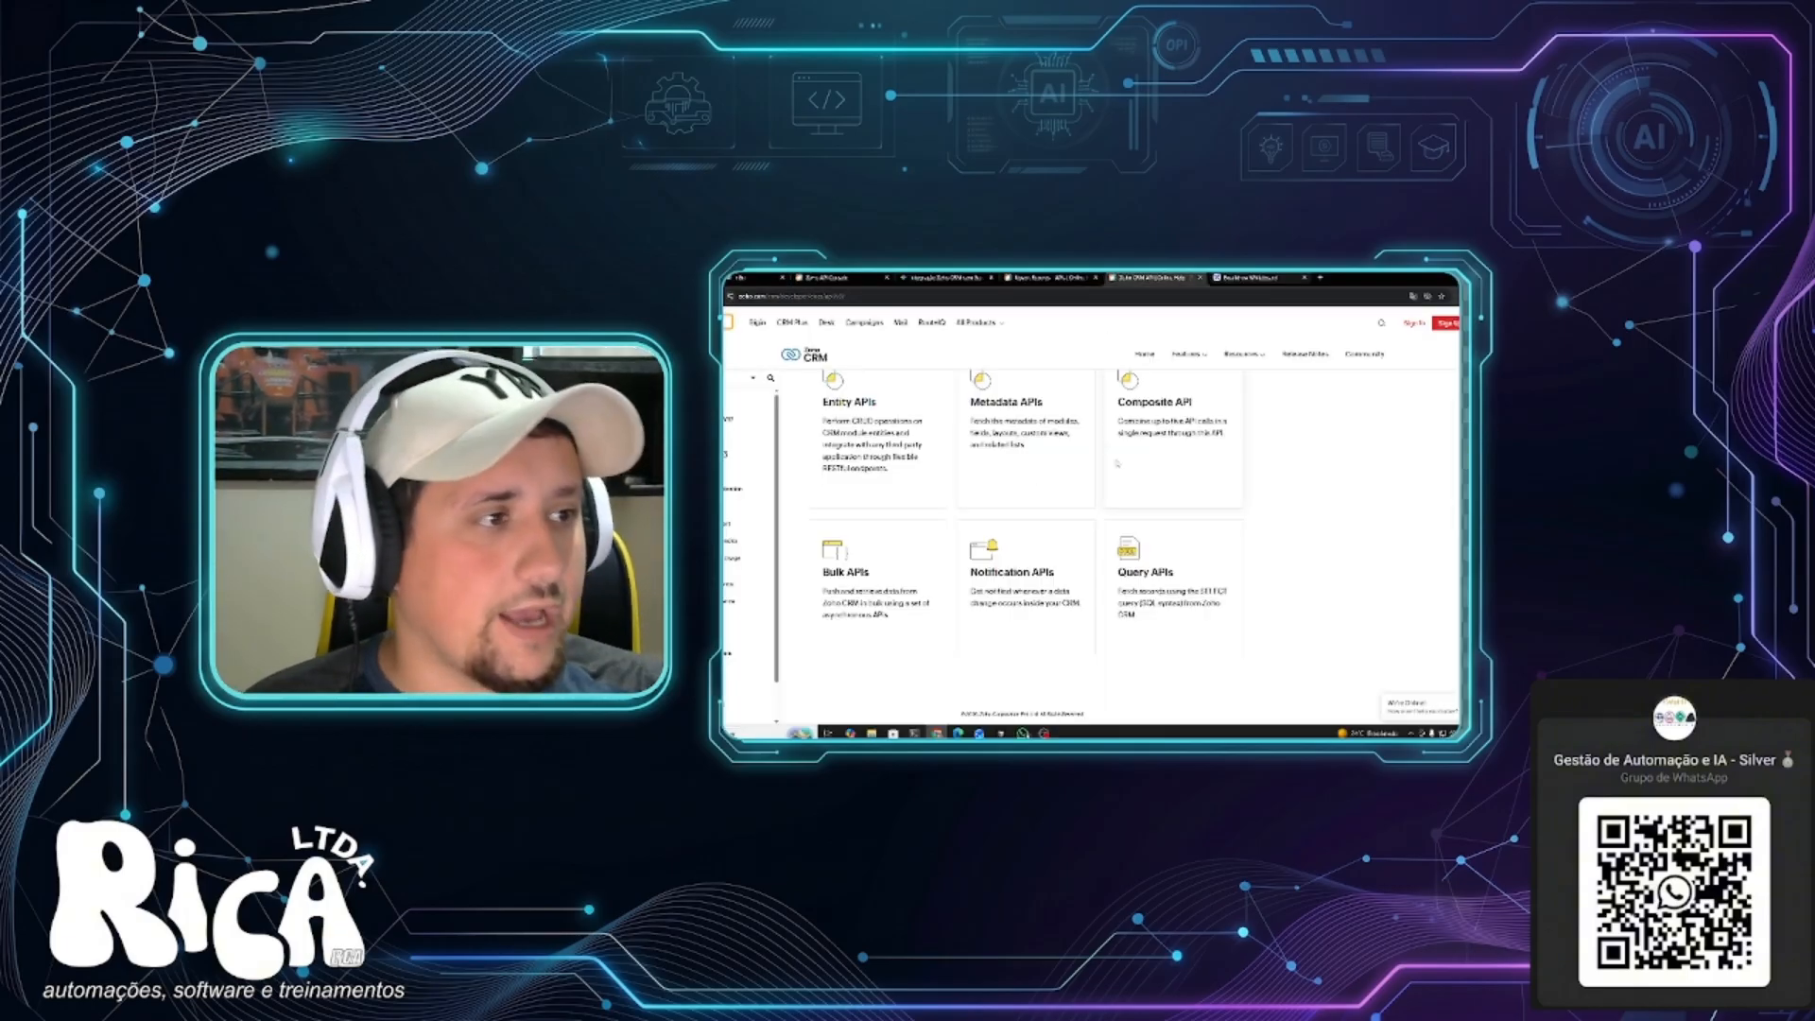
scroll(762, 476, up, 3)
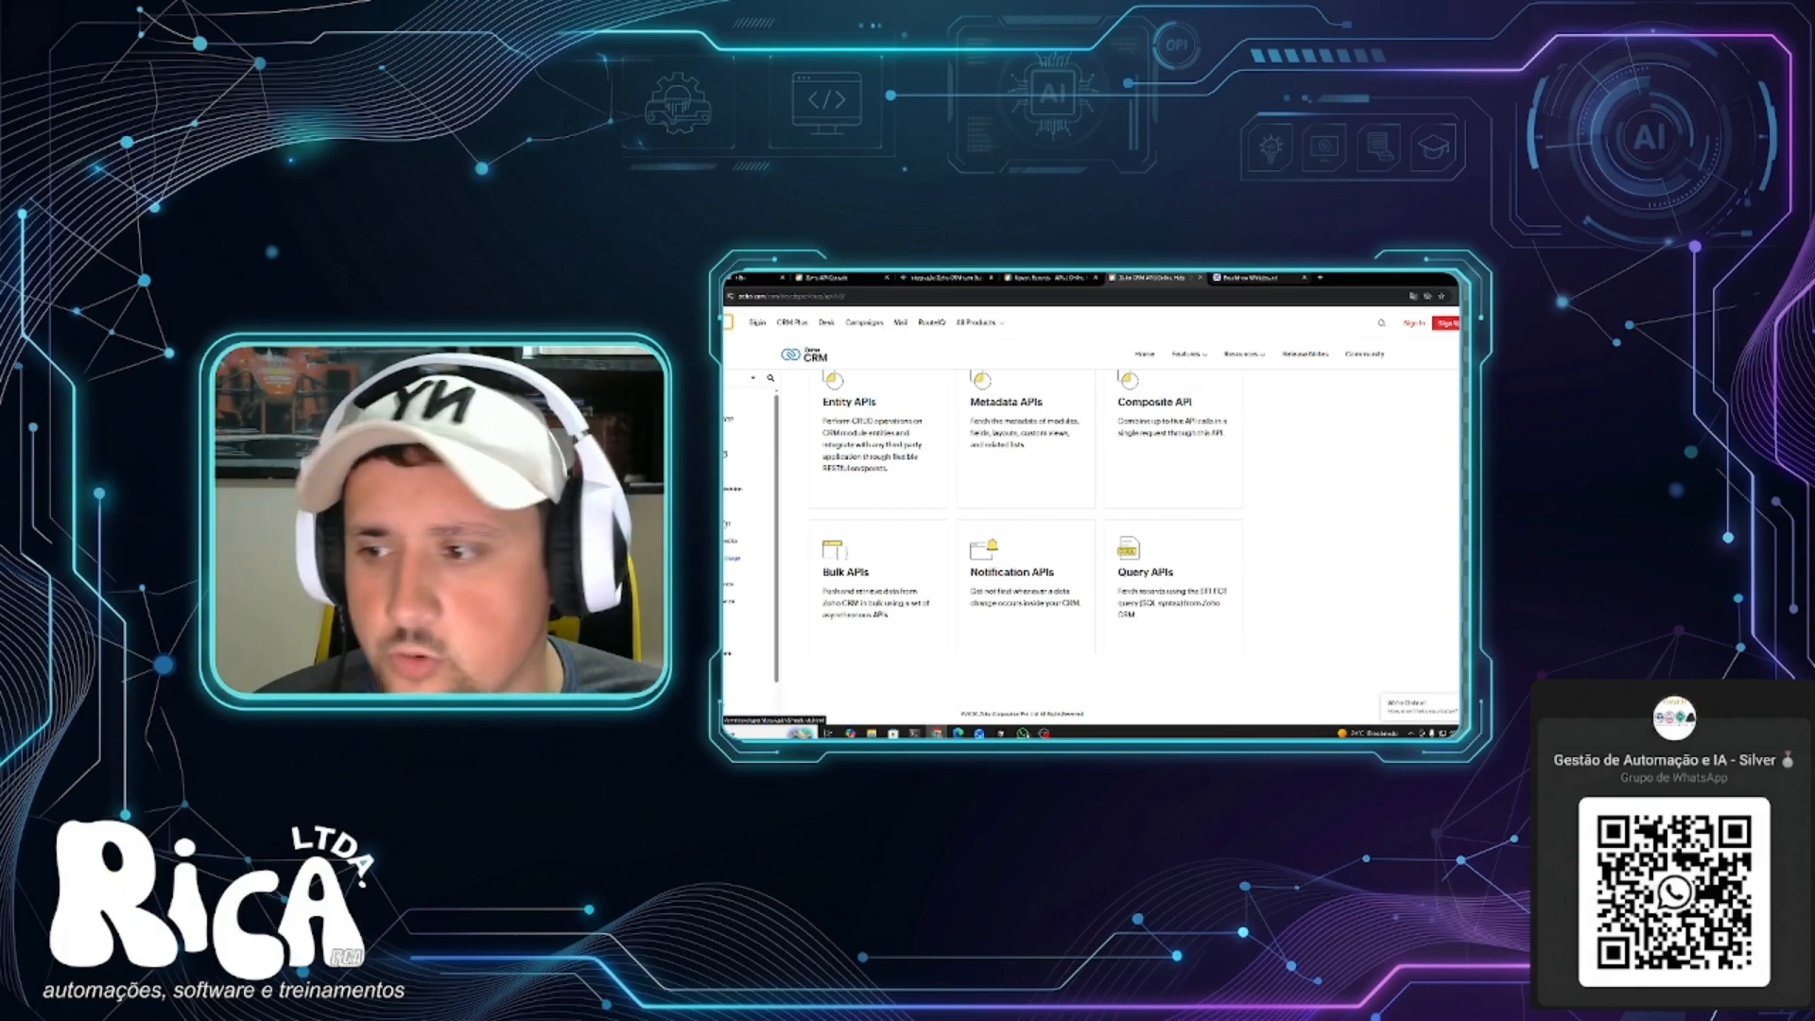
click(1050, 278)
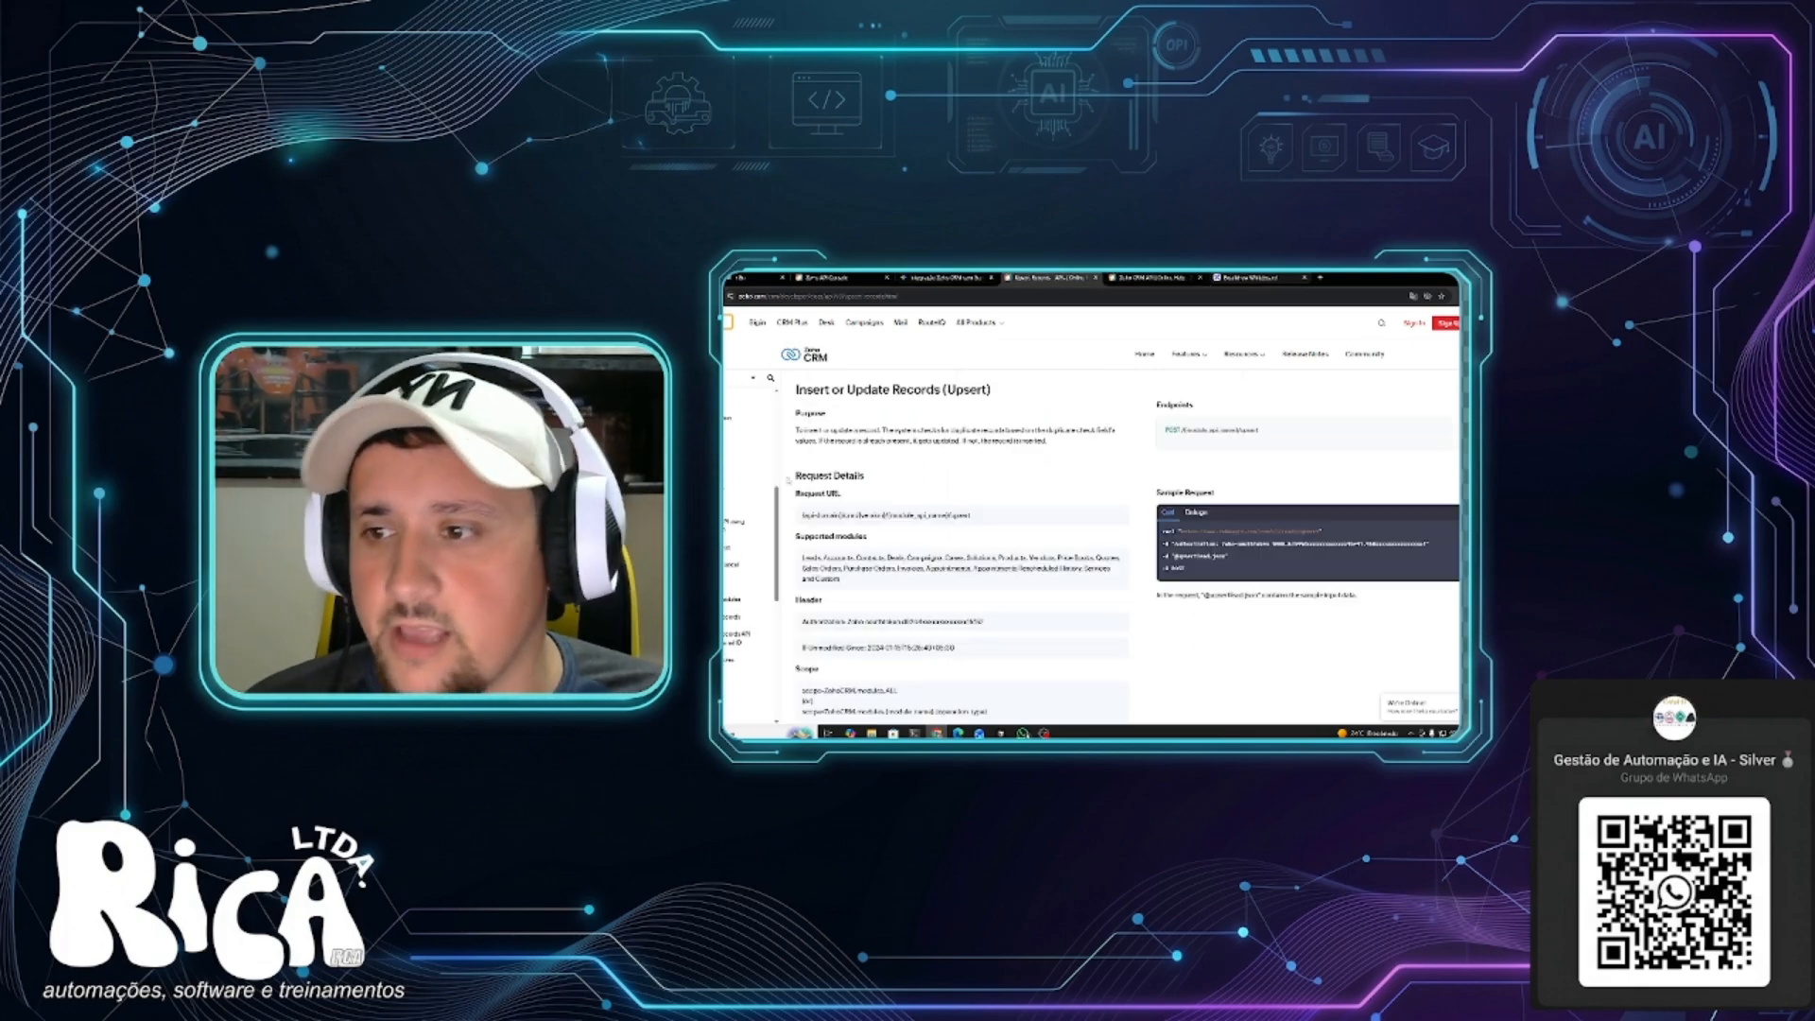
scroll(788, 480, down, 10)
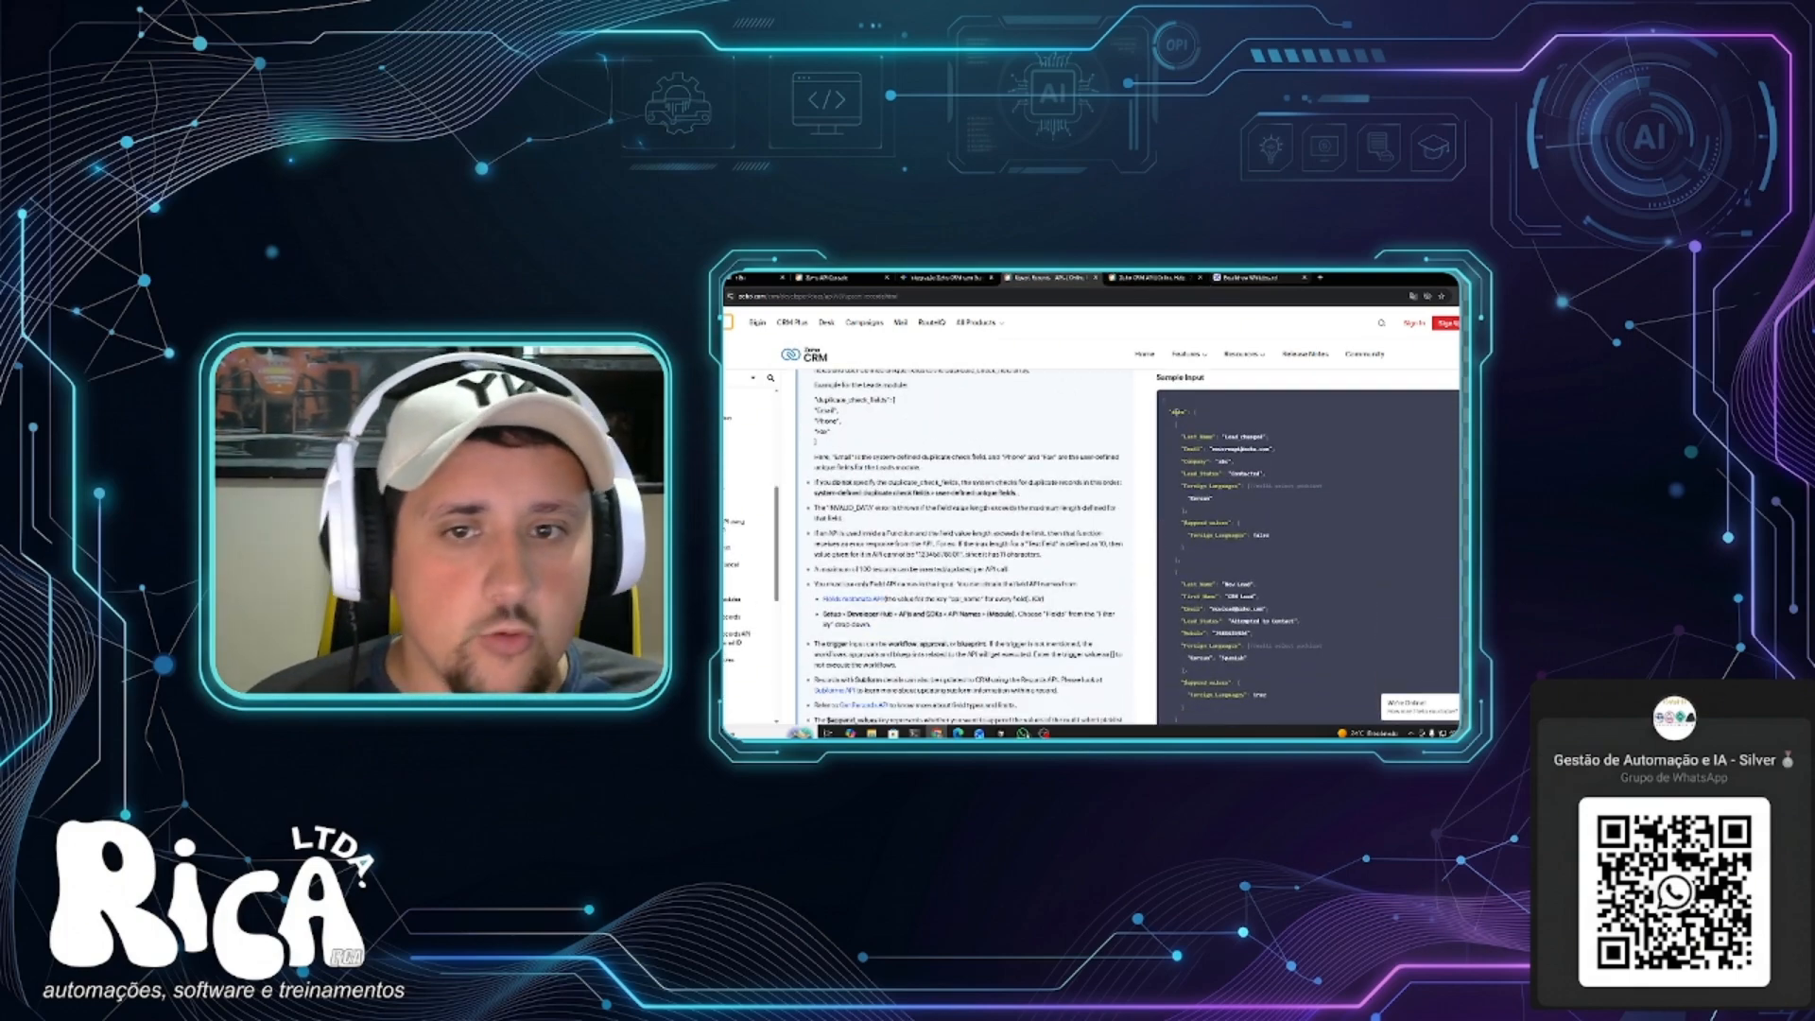
drag(1193, 498, 1175, 357)
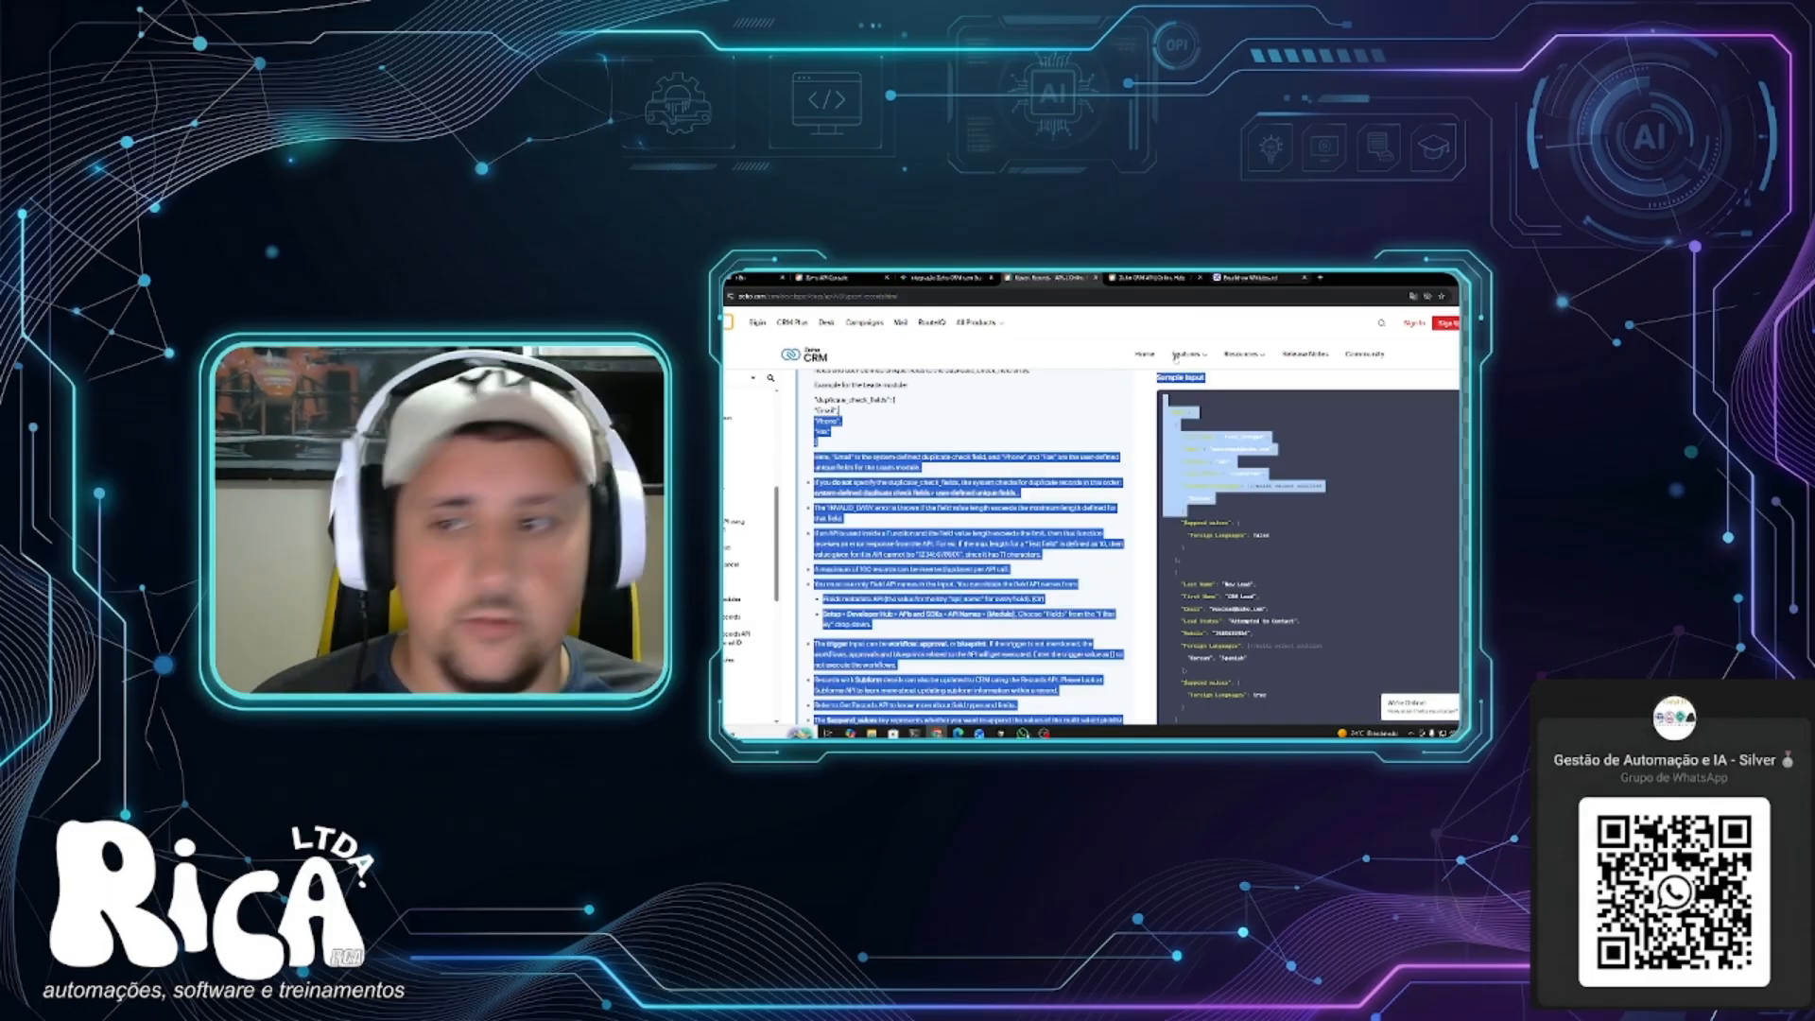
click(1260, 502)
scroll(1260, 502, down, 3)
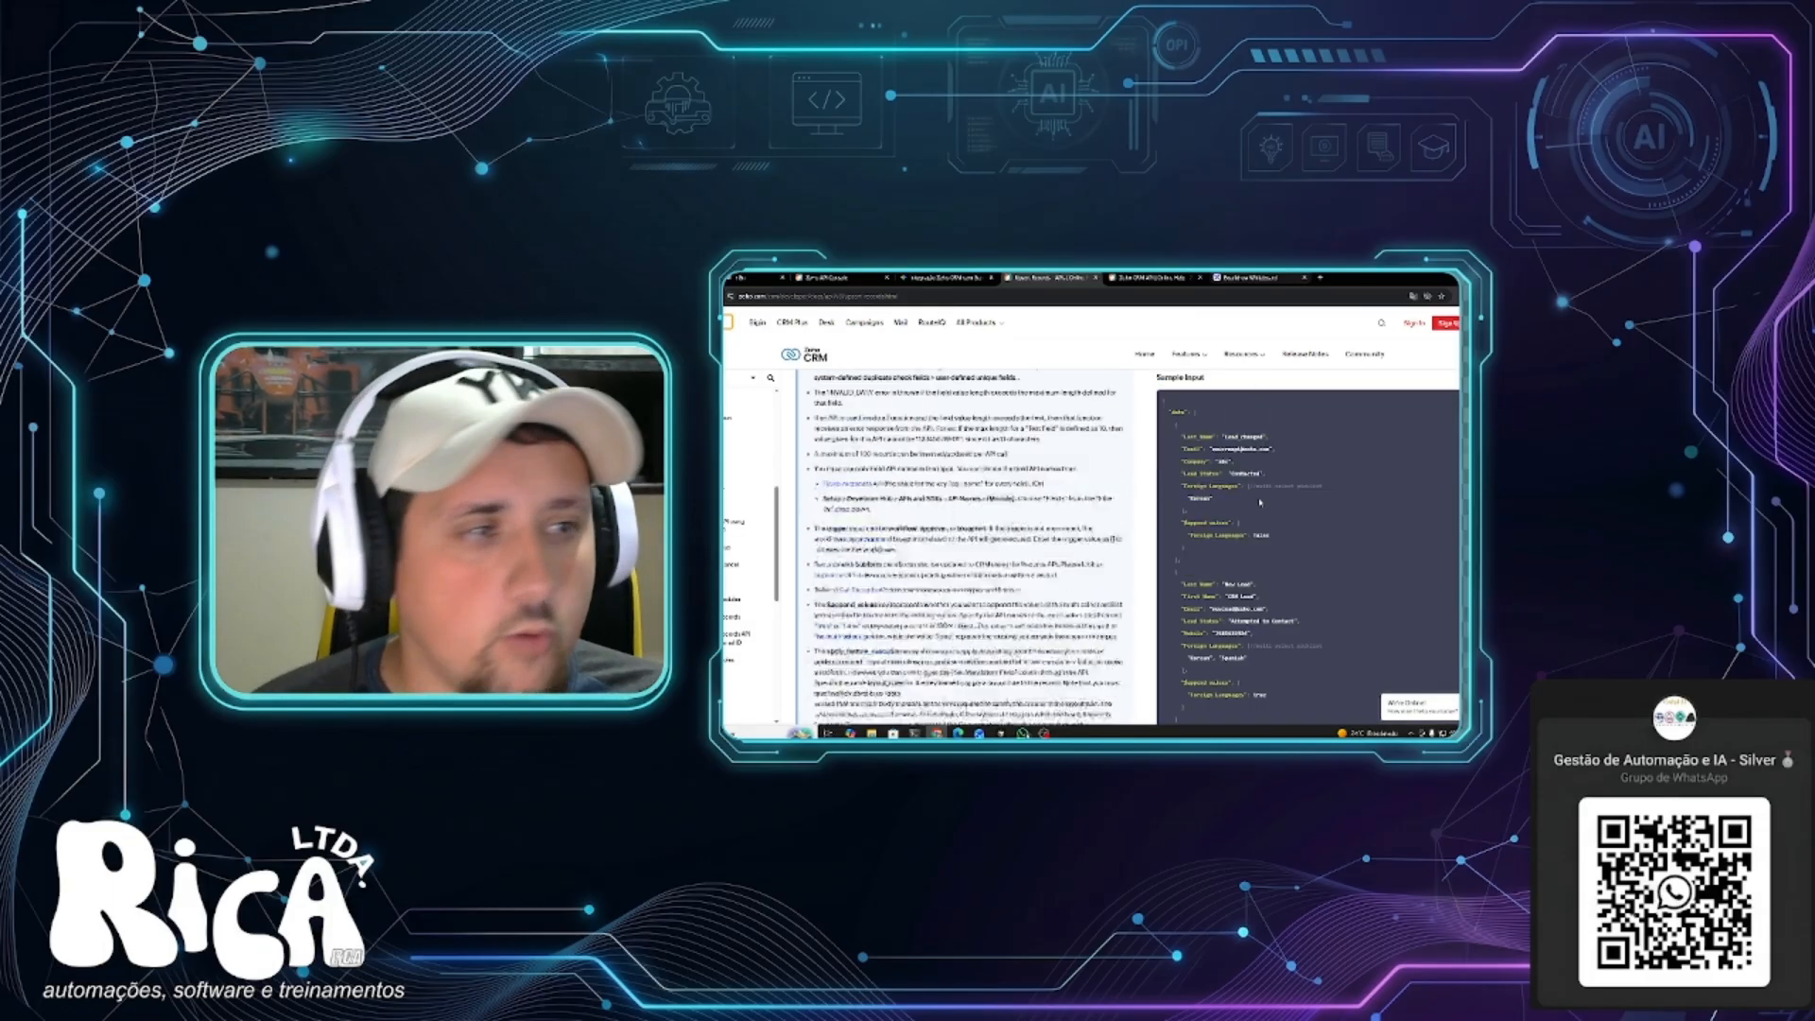
scroll(1260, 502, down, 10)
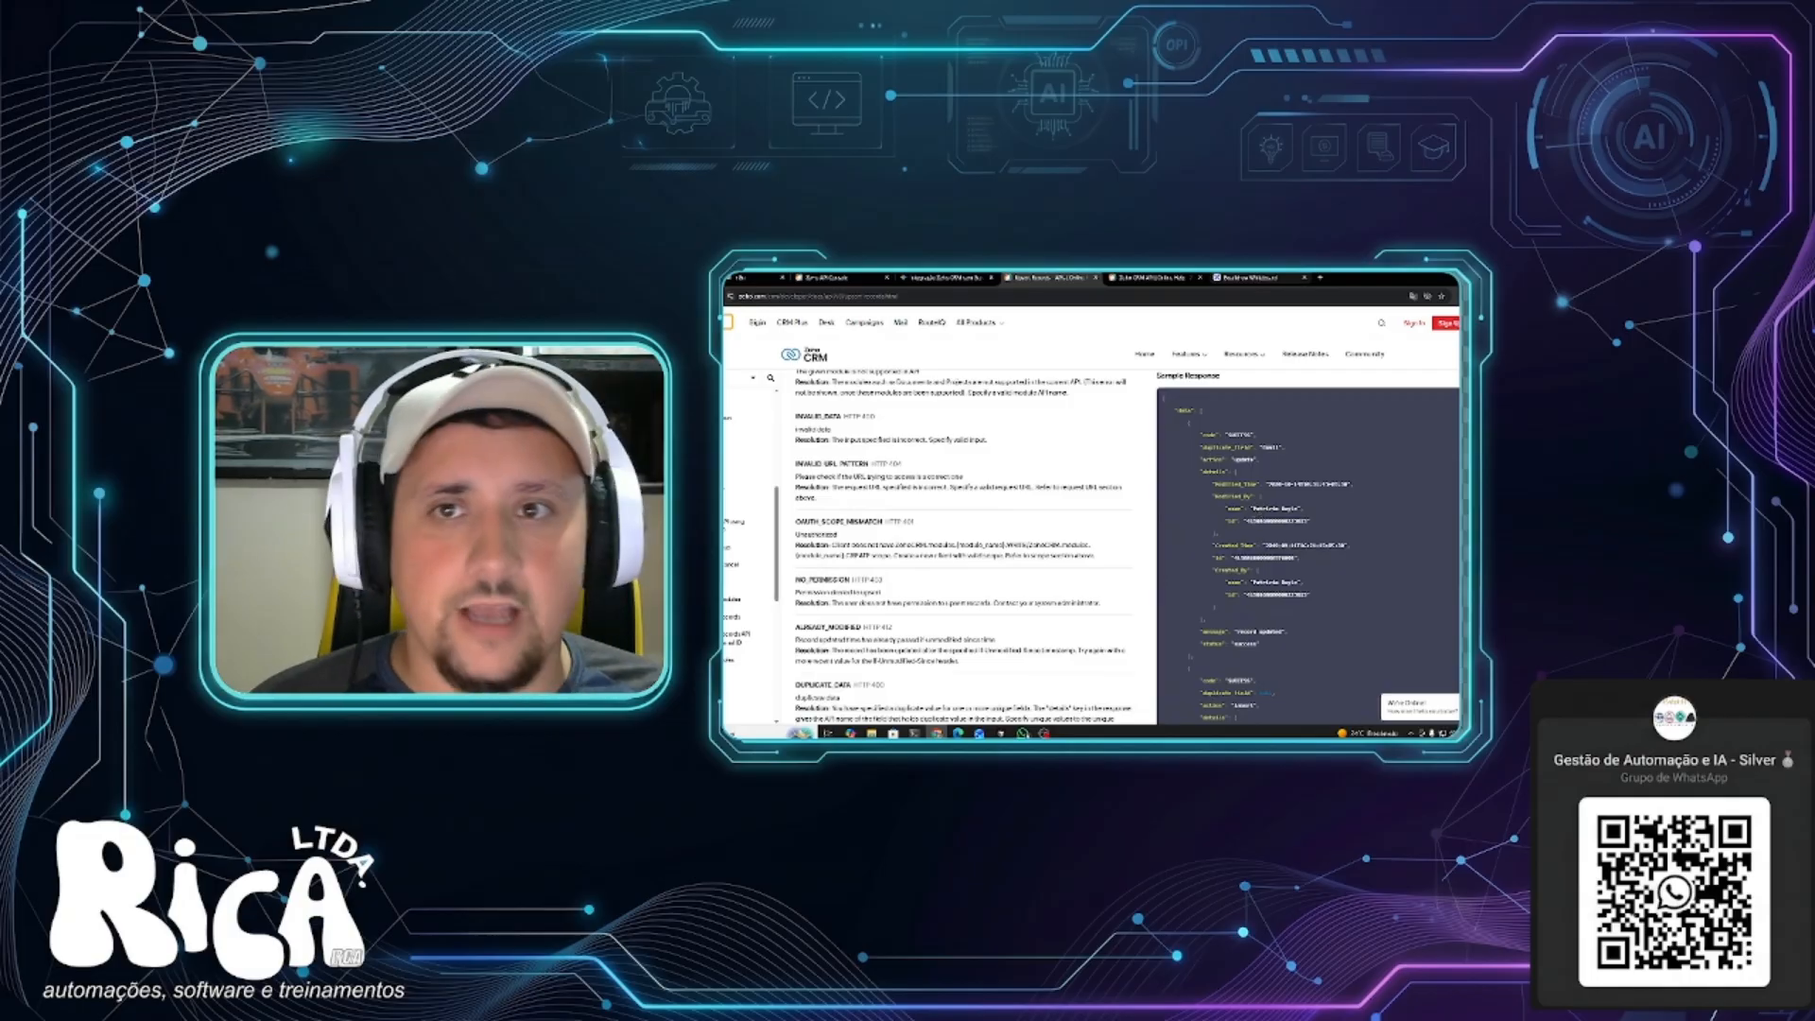
Switch to the Gemini conversation on the Zoho CRM integration and review its endpoint summary for creating, searching and updating leads.
key(ctrl+shift+Tab)
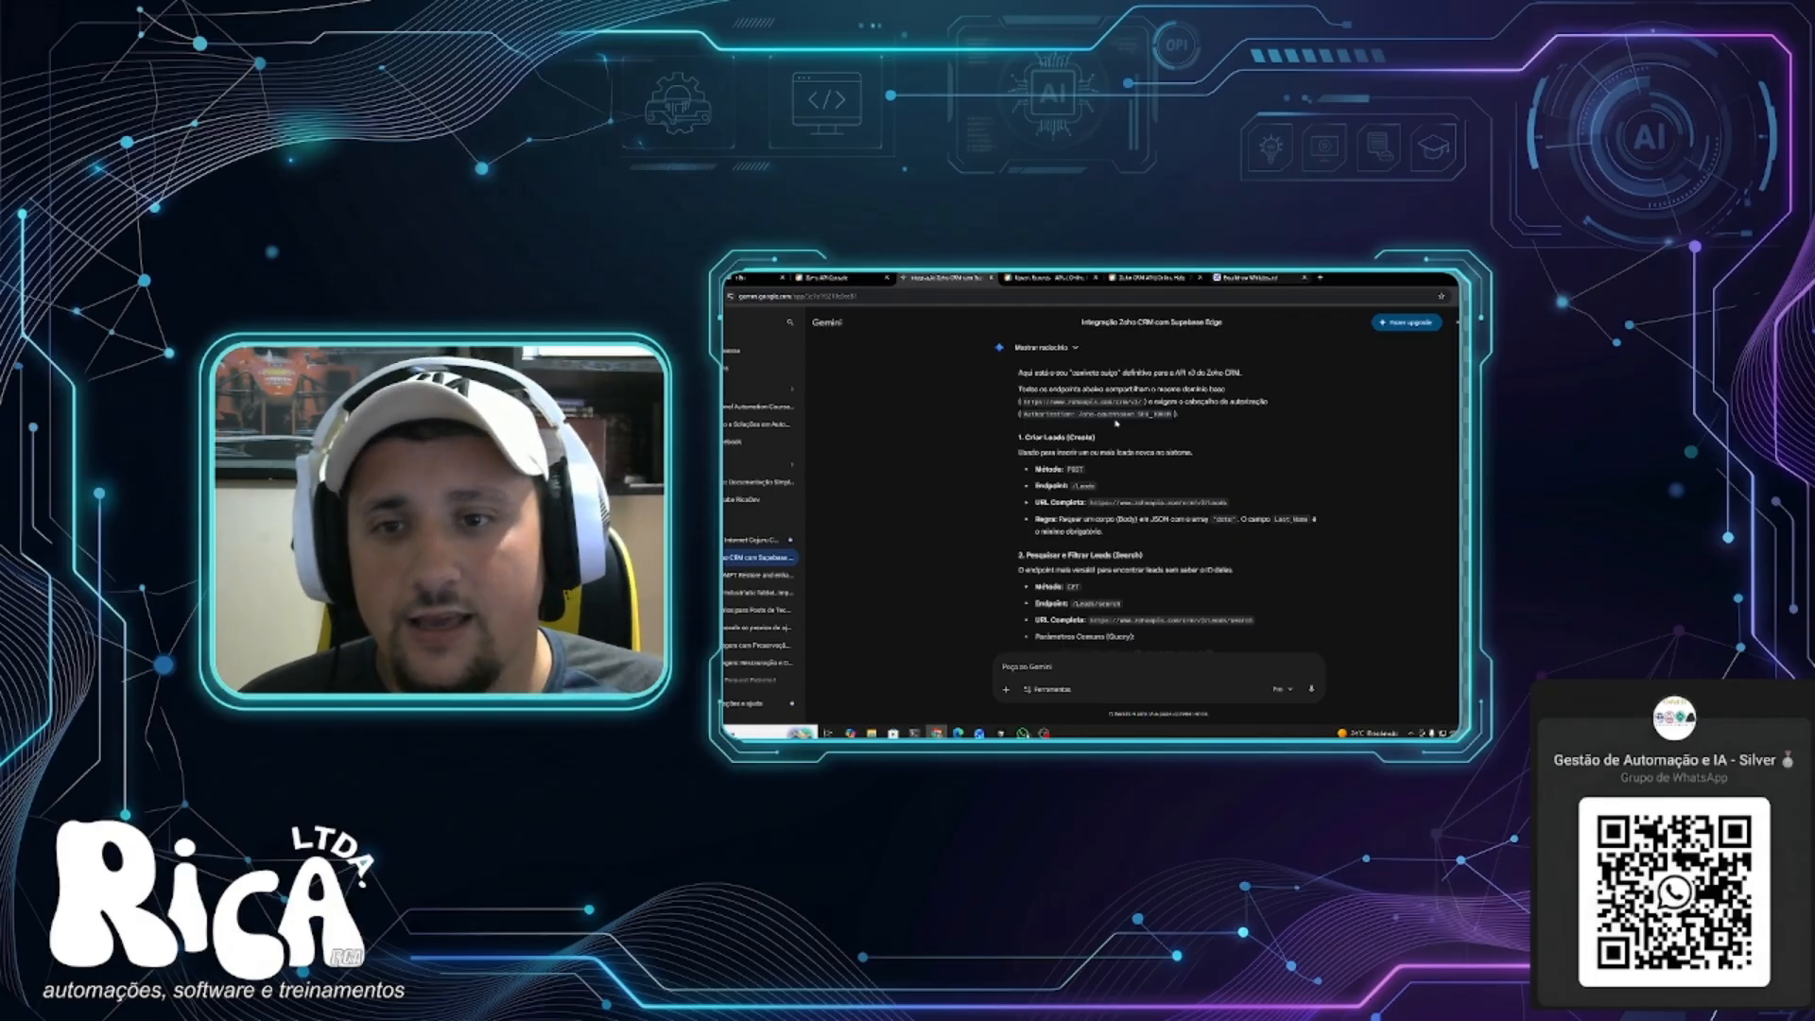
scroll(1145, 437, up, 3)
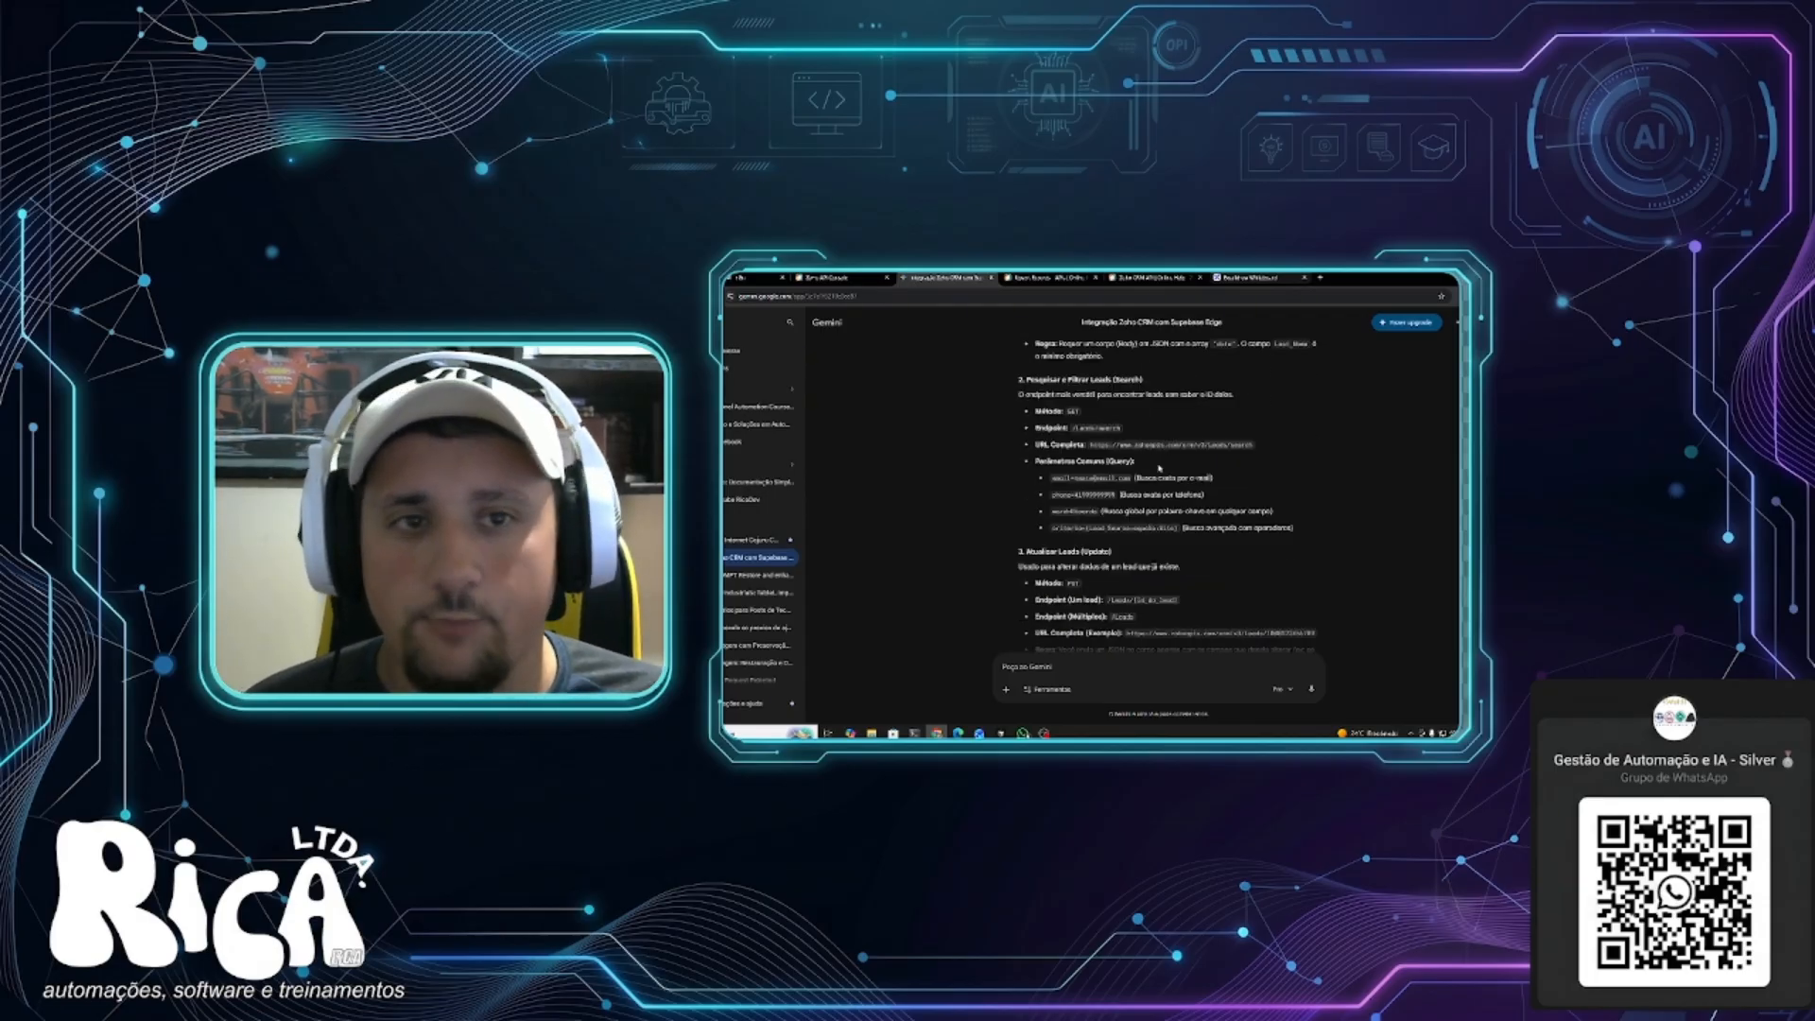